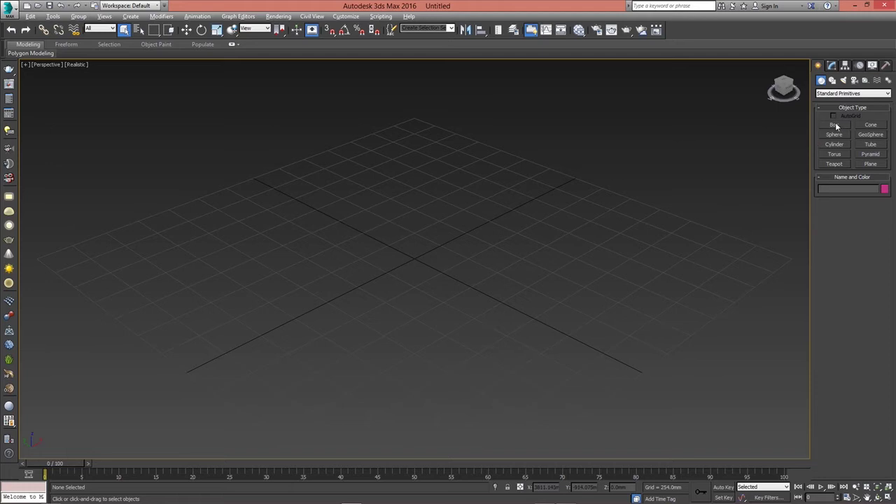
Step: Create a box about 752 mm long, 753 mm wide and 574 mm high on the grid
click(834, 125)
drag(338, 222, 327, 297)
click(335, 222)
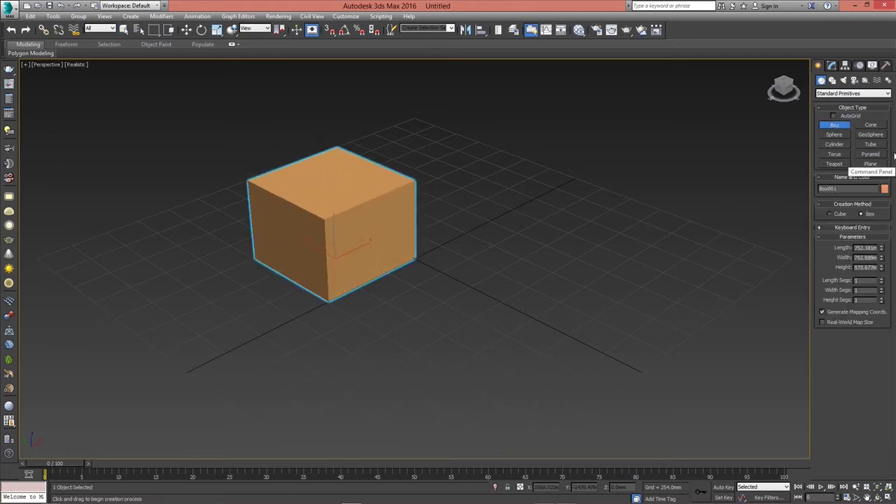
Step: Create a tube beside the box with radii of about 506 mm and 382 mm and a height of about 237 mm
click(869, 144)
drag(574, 239, 595, 274)
click(595, 256)
click(606, 231)
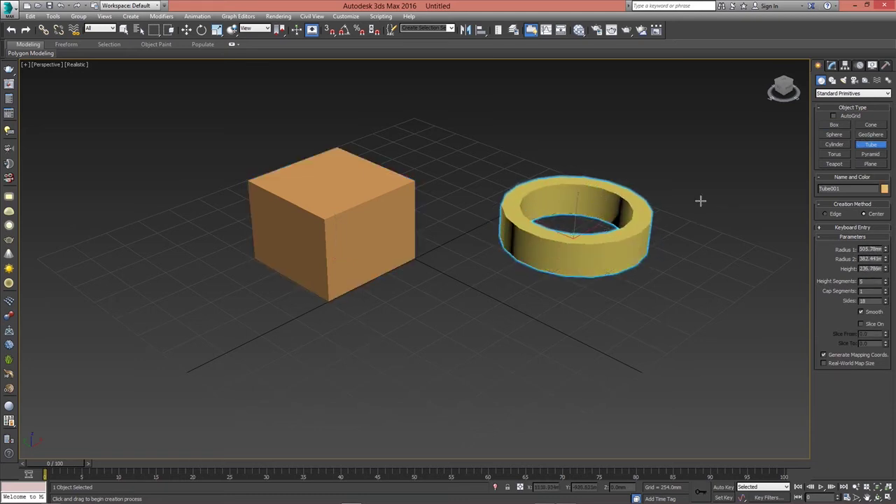
Step: Create a pointed cone in front of the box and tube with a base radius of about 217 mm and height of about 311 mm
click(872, 126)
drag(473, 343, 495, 362)
click(490, 311)
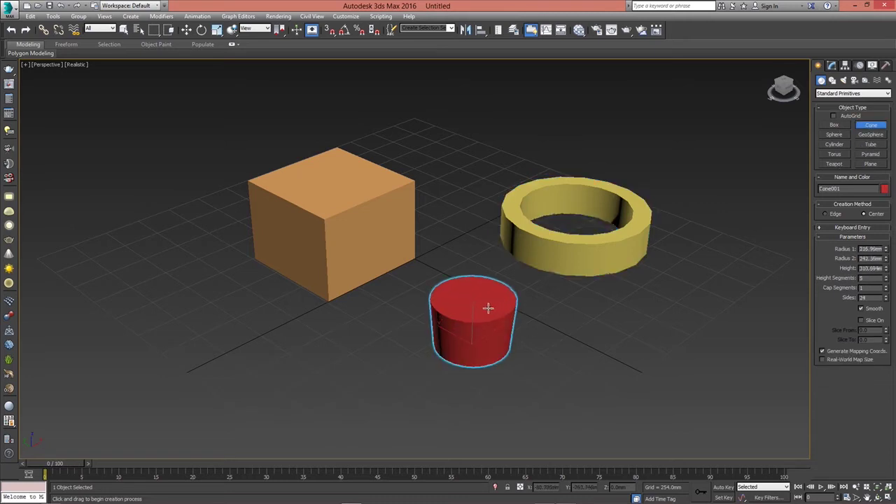
click(473, 370)
key(w)
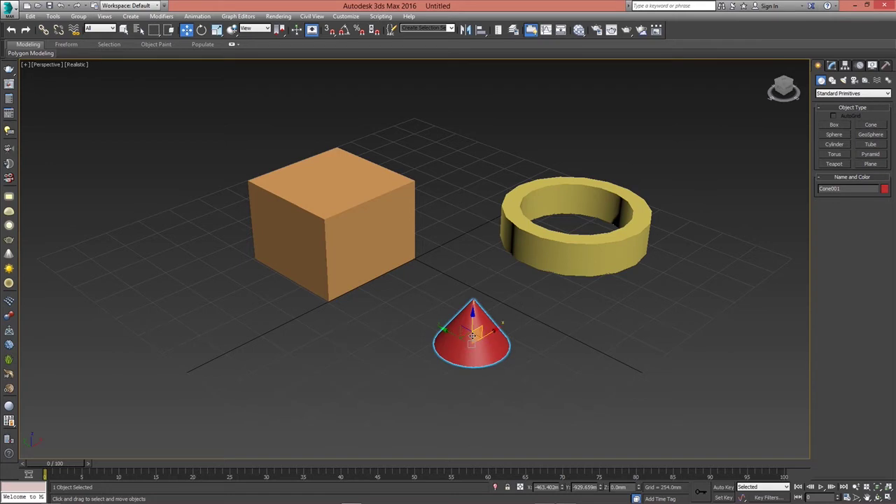
Step: Show the four-viewport layout and frame the cone in the Top, Front, Left and Perspective views
key(alt+w)
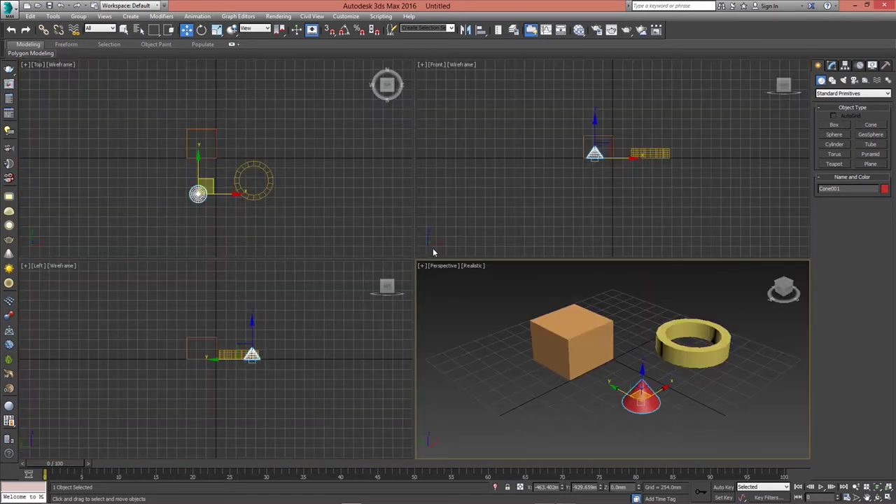
right_click(392, 182)
key(z)
right_click(563, 164)
key(z)
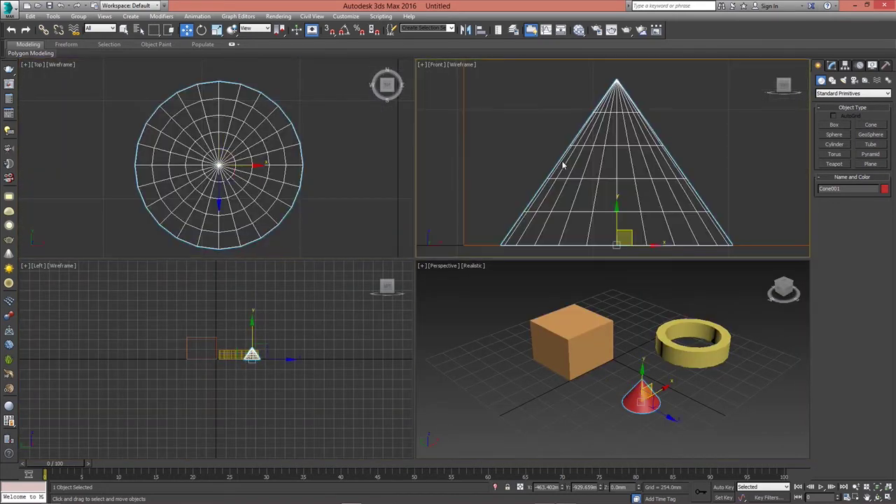
right_click(295, 343)
key(z)
right_click(645, 291)
key(z)
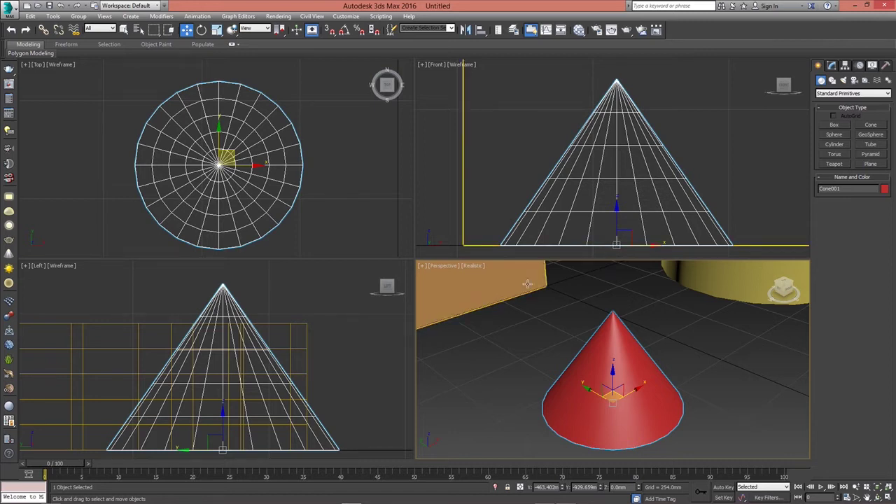
Step: Select the box and frame it in all four viewports
click(505, 295)
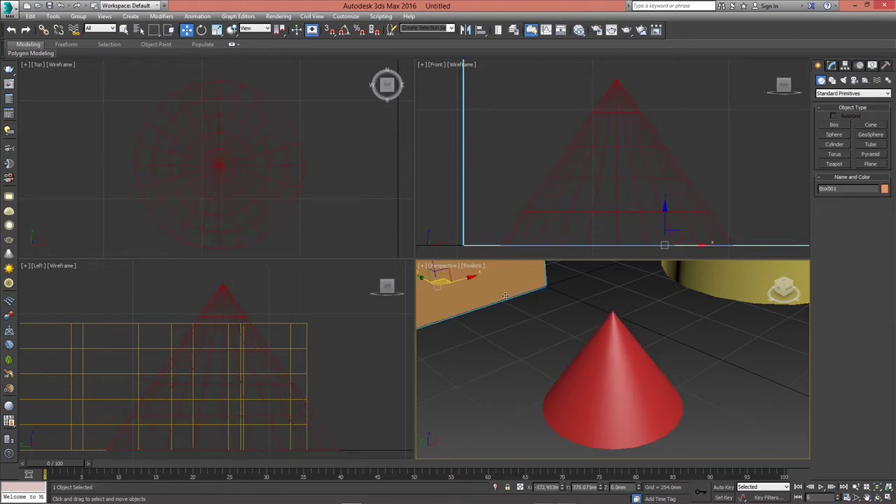
key(z)
key(z)
key(z)
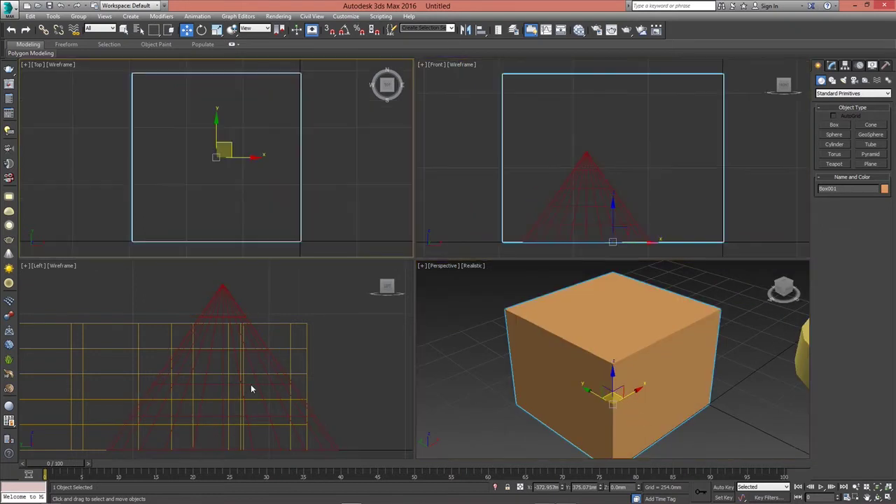
key(z)
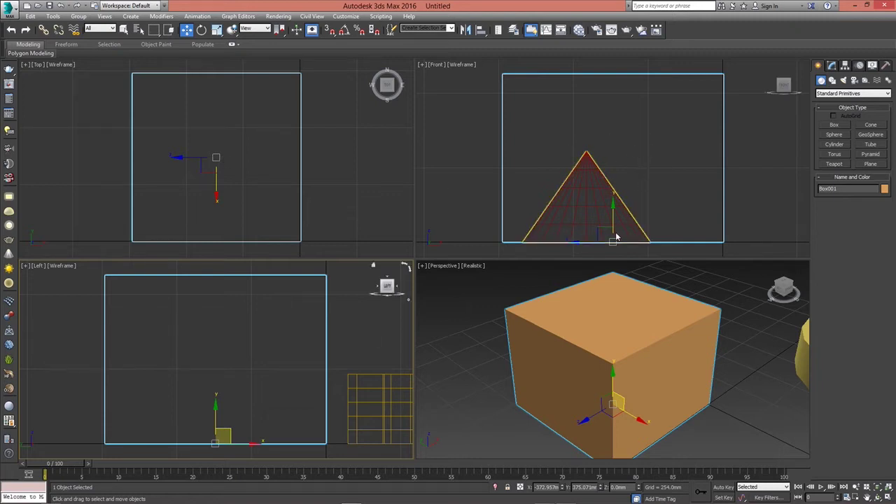
Step: Move the box across the ground plane to about X -771 mm, Y 913 mm
middle_click(672, 288)
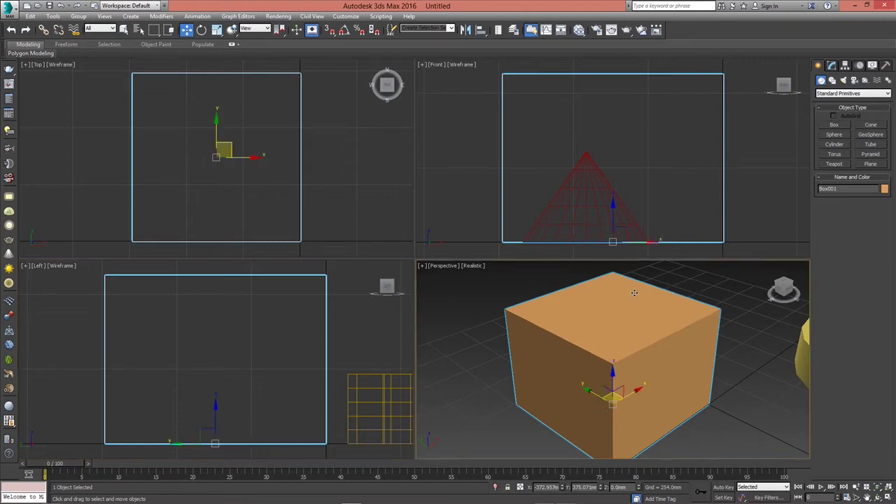
key(ctrl+z)
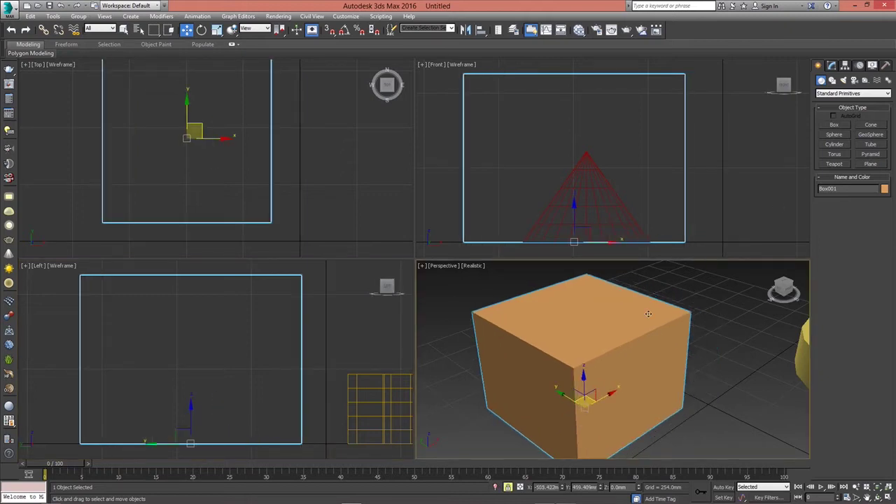
key(ctrl+z)
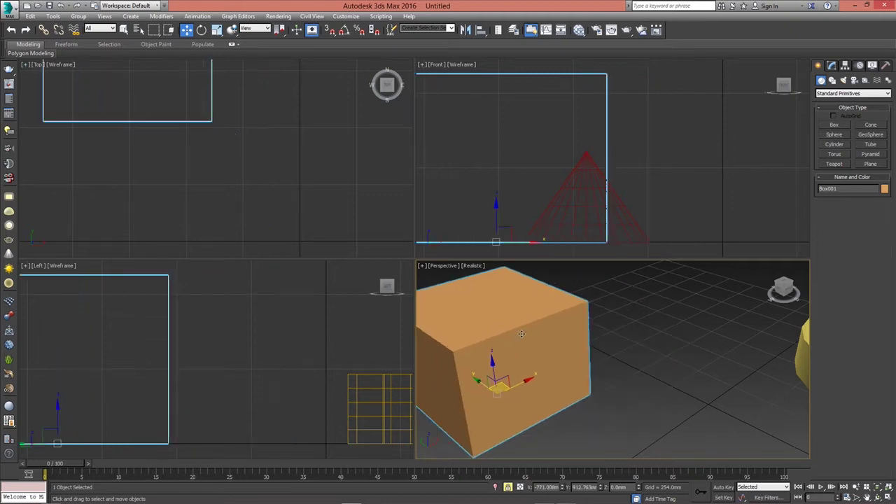
Step: Create a sphere with a radius of about 418 mm between the box and the tube, and frame it in every view
click(834, 134)
drag(672, 356, 698, 356)
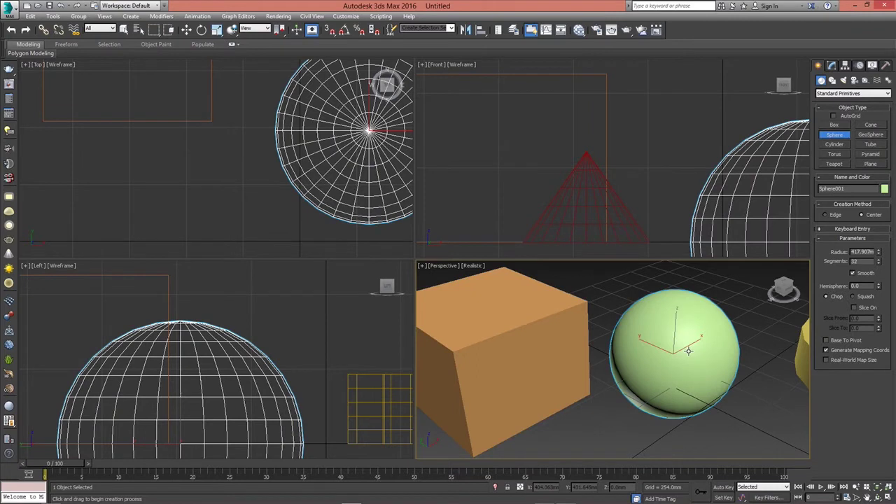
key(z)
right_click(680, 234)
key(z)
right_click(350, 190)
key(z)
right_click(257, 364)
key(z)
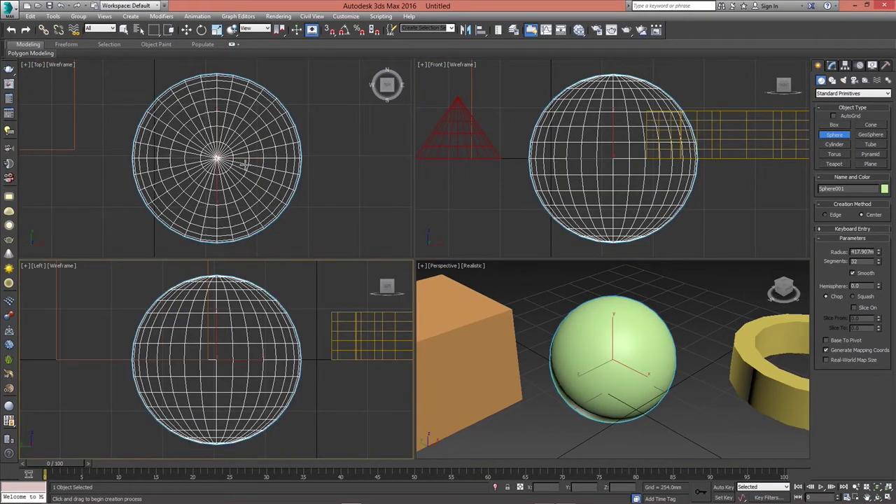
right_click(499, 304)
key(w)
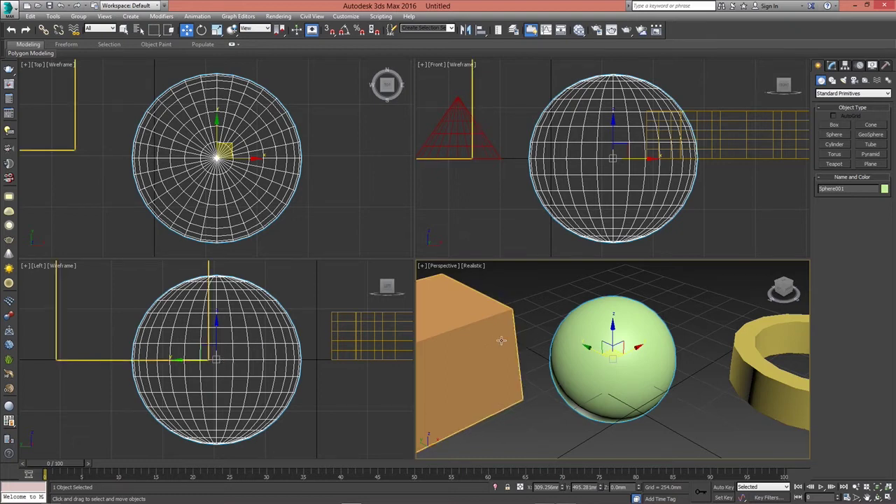
Step: Deselect the sphere and frame all the objects in each of the four viewports
click(528, 320)
key(z)
click(497, 156)
key(z)
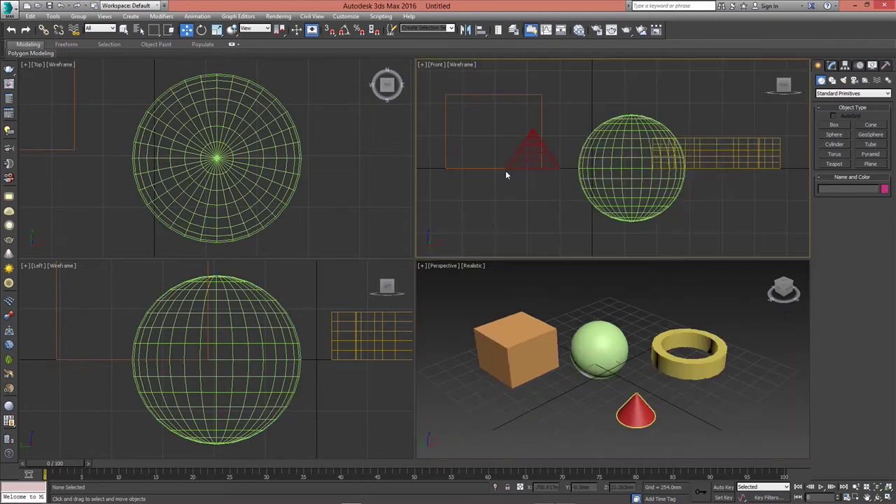
click(328, 226)
key(z)
click(304, 333)
key(z)
Step: Move the box along the X axis away from the sphere to about X -1056 mm
click(530, 220)
click(527, 348)
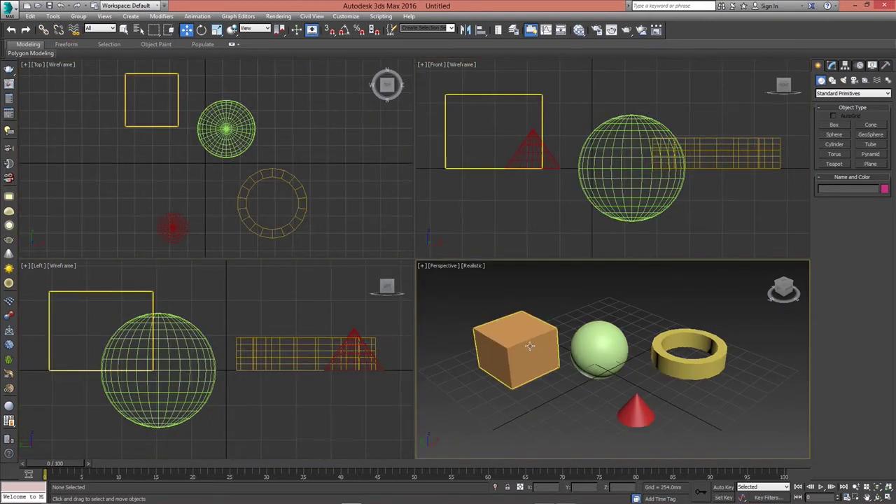
drag(551, 354, 511, 348)
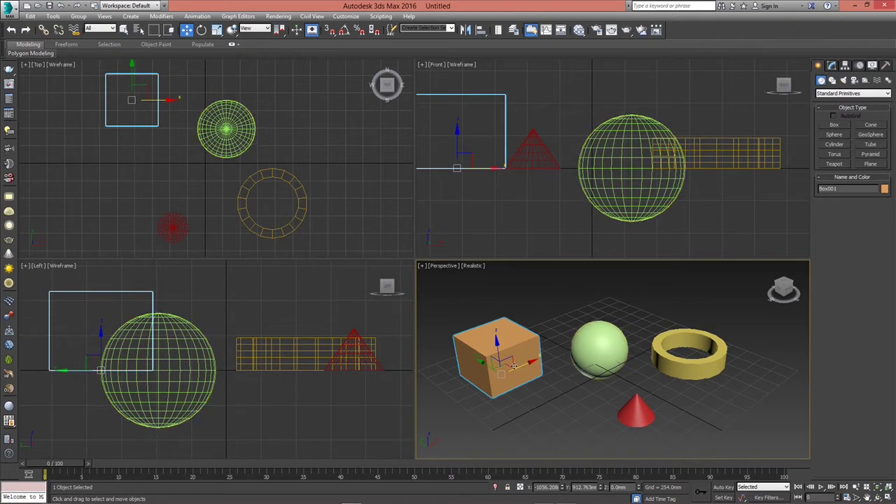
Step: Try to rotate the box about its X axis
key(e)
drag(492, 394, 508, 355)
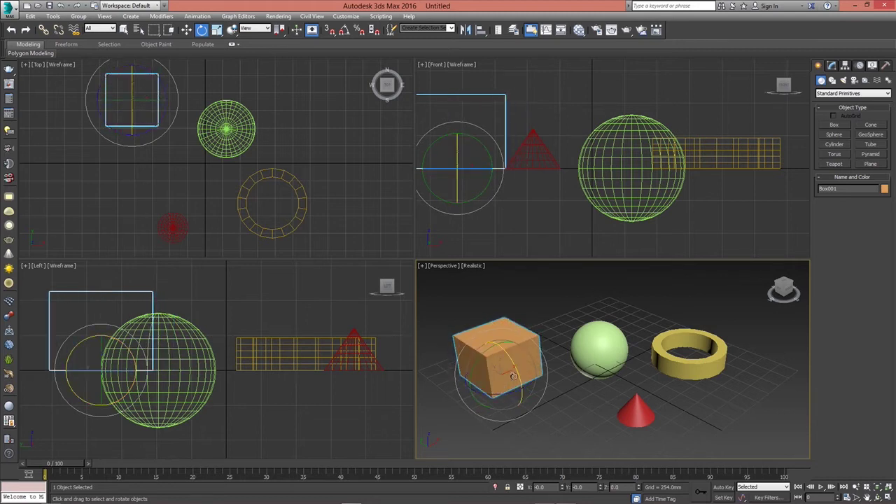
mouse_move(510, 353)
mouse_down()
mouse_move(529, 386)
mouse_move(508, 354)
mouse_move(476, 335)
mouse_move(510, 355)
mouse_up()
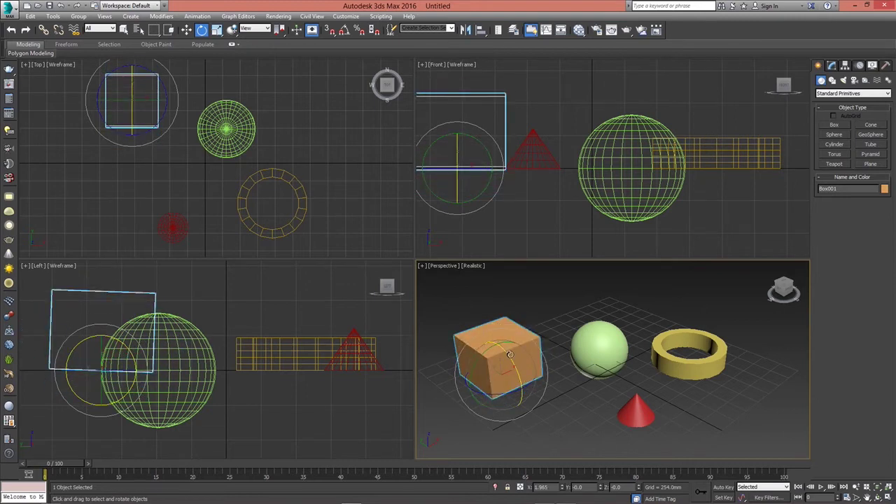
Step: Try rotating the sphere about its X axis and undo the rotation
click(600, 339)
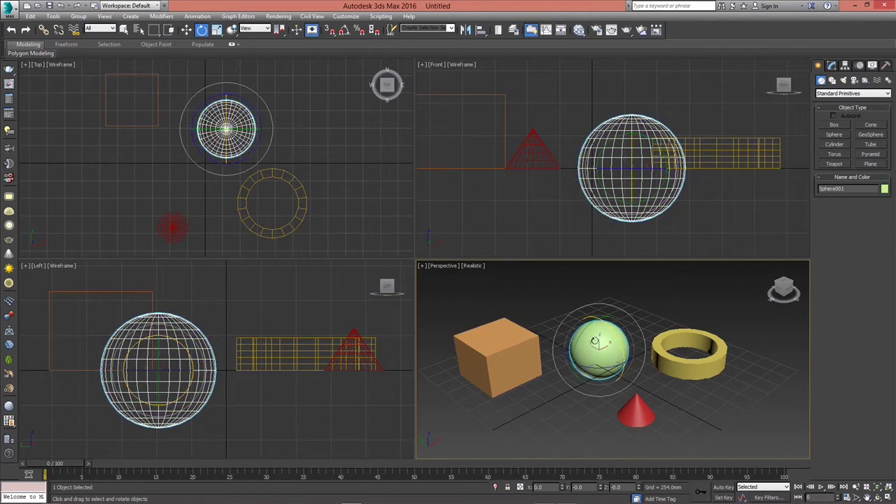
mouse_move(595, 367)
mouse_down()
mouse_move(615, 363)
mouse_move(596, 366)
mouse_move(609, 364)
mouse_move(604, 371)
mouse_up()
drag(614, 335, 600, 288)
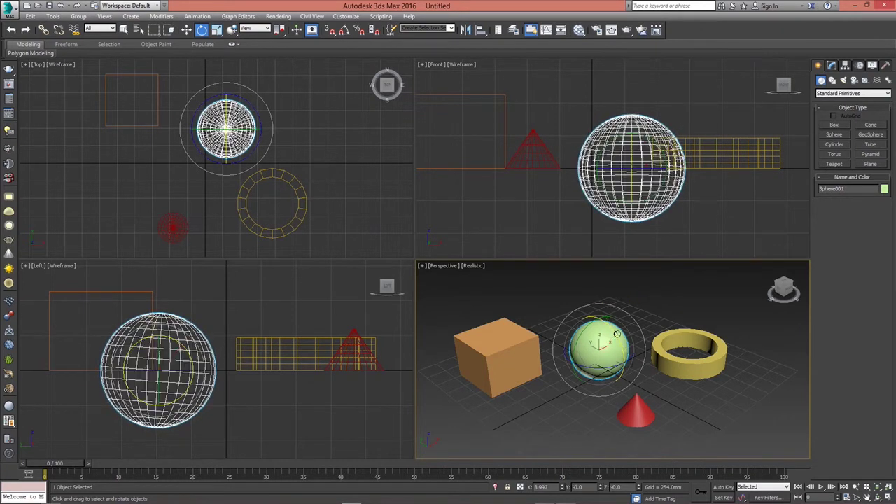
key(ctrl+z)
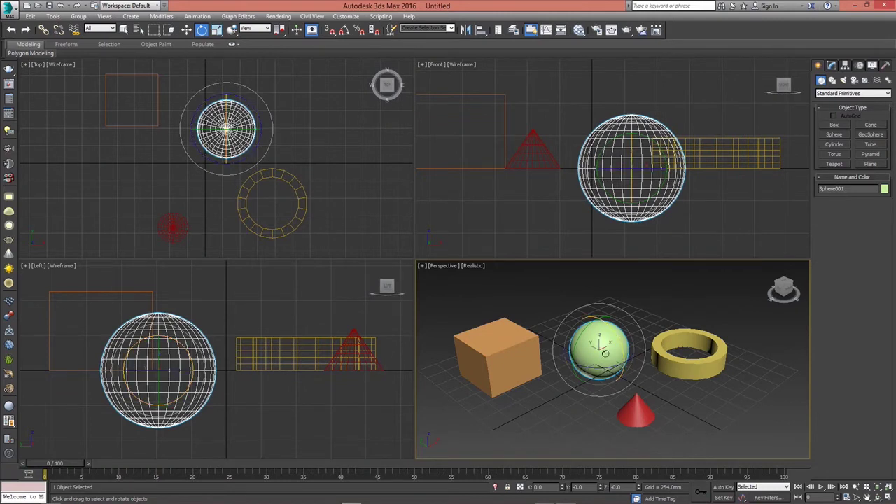
Step: Select the box and turn on Affect Pivot Only with the Move tool active
click(518, 354)
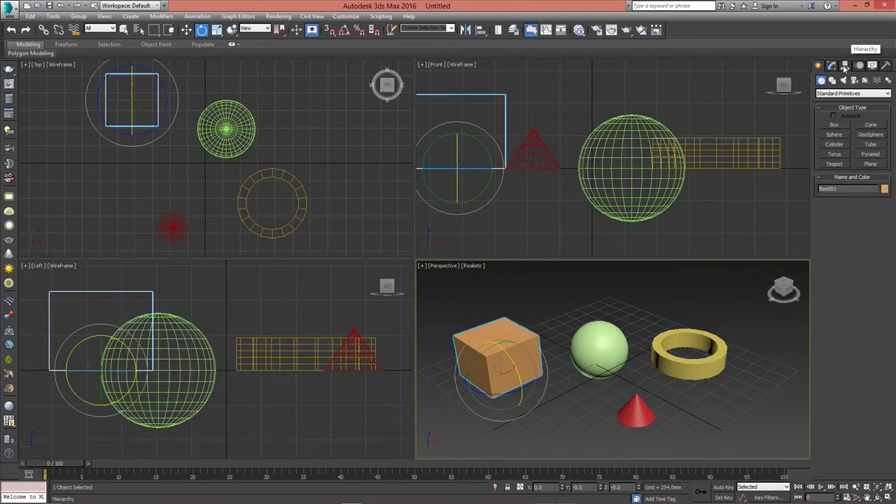
click(845, 65)
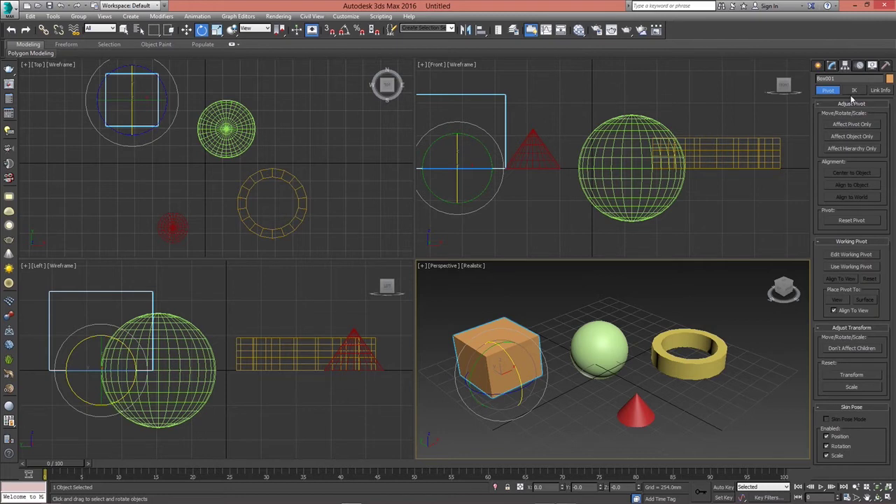
key(w)
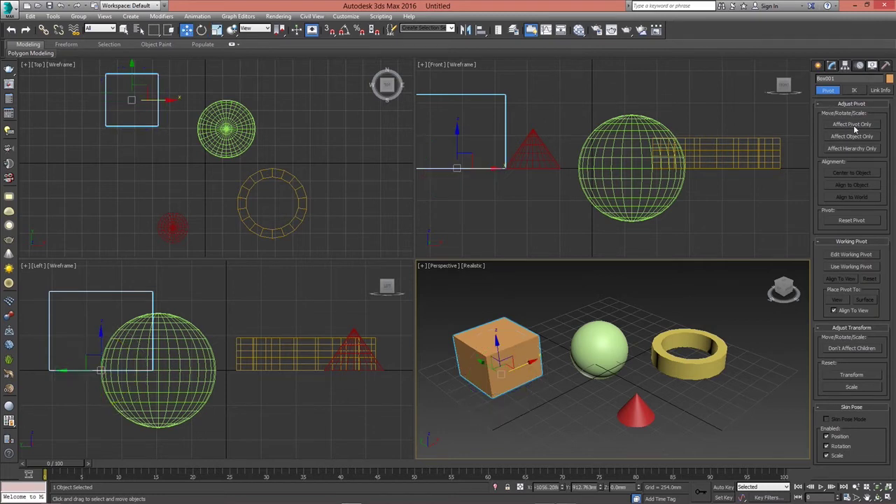
click(854, 124)
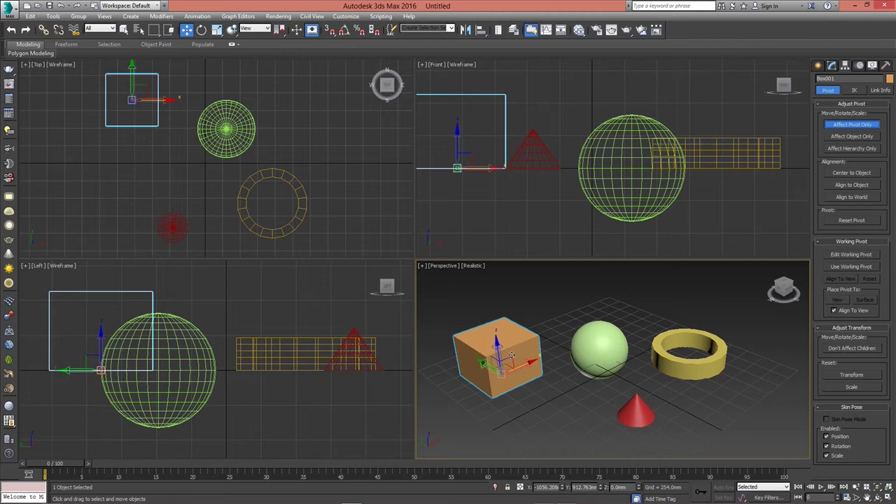
Step: Try to rotate the box's pivot, and return to the Move tool
key(e)
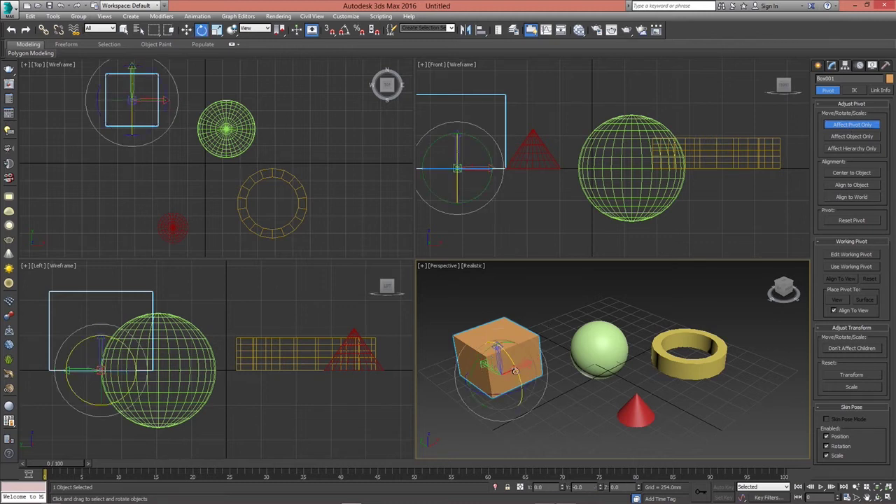
drag(515, 372, 510, 374)
key(w)
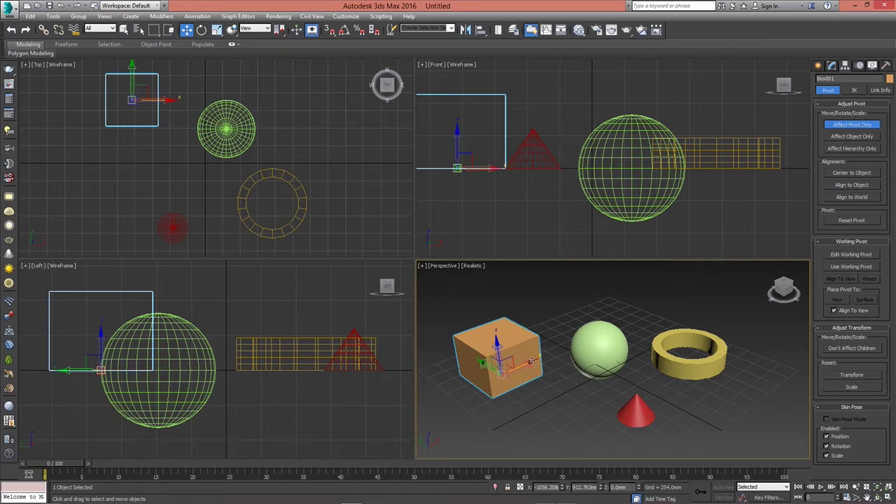
Step: Move the box's pivot along X outside the box to about X -507 mm, and turn off Affect Pivot Only
drag(531, 361, 558, 367)
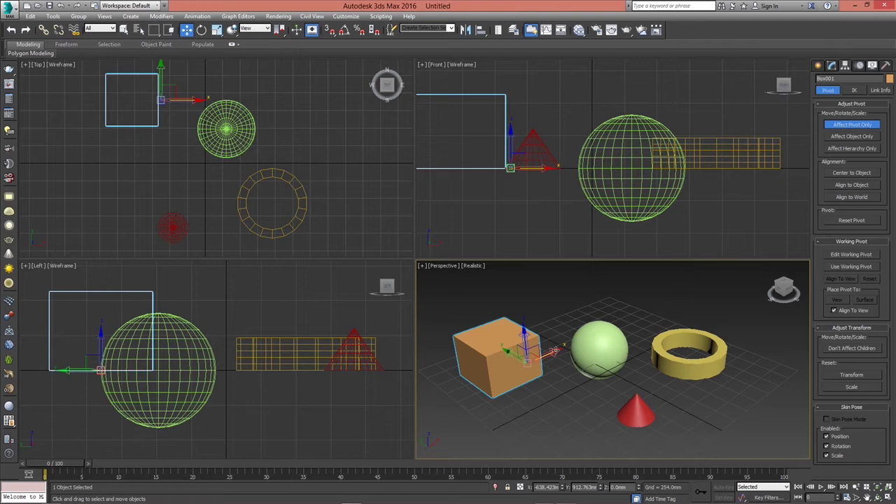
drag(555, 350, 566, 343)
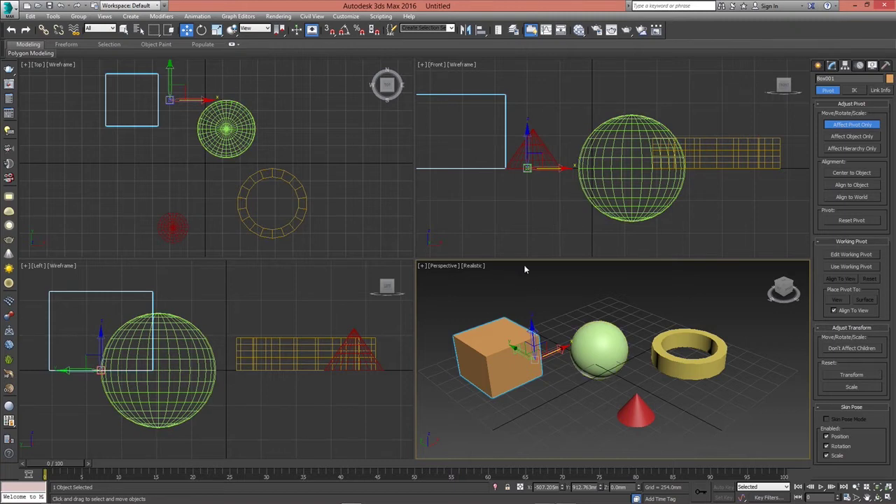
click(537, 169)
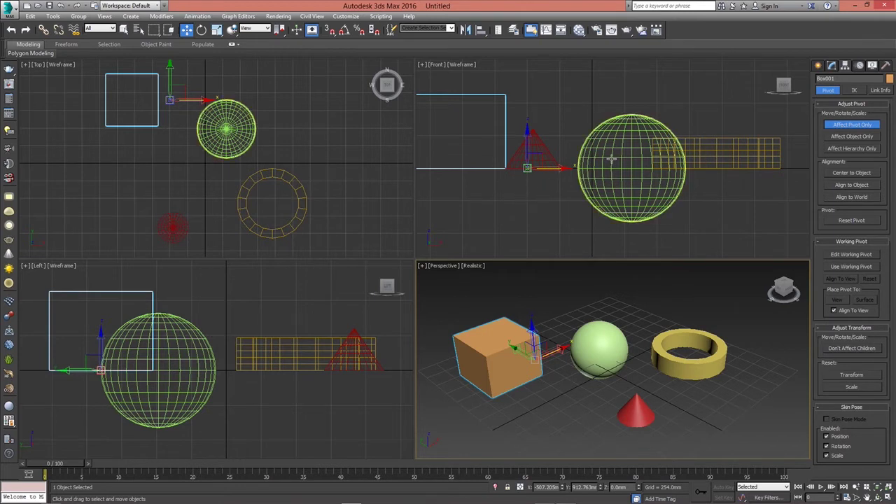
click(855, 127)
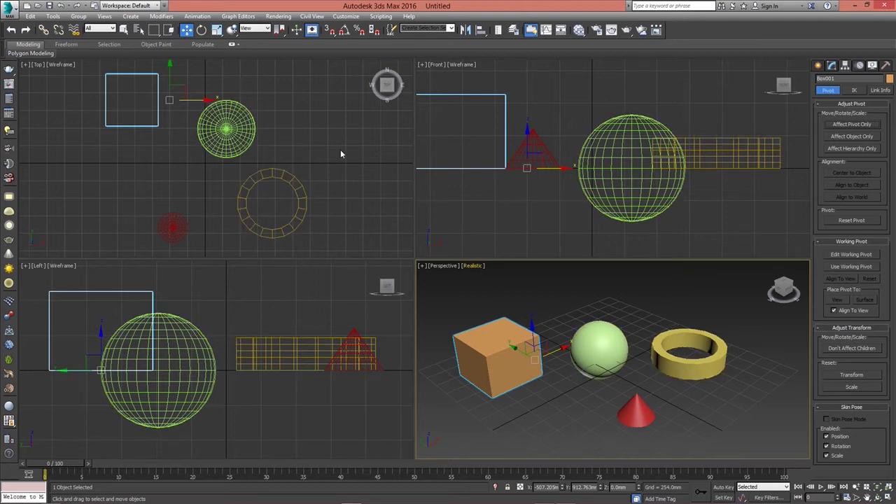
click(212, 94)
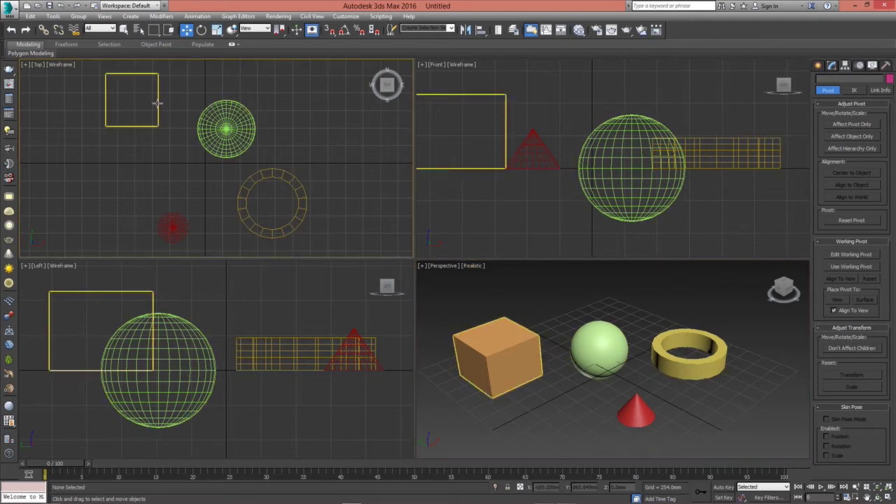
Step: Select the box and move it along X to about X -594 mm
click(500, 344)
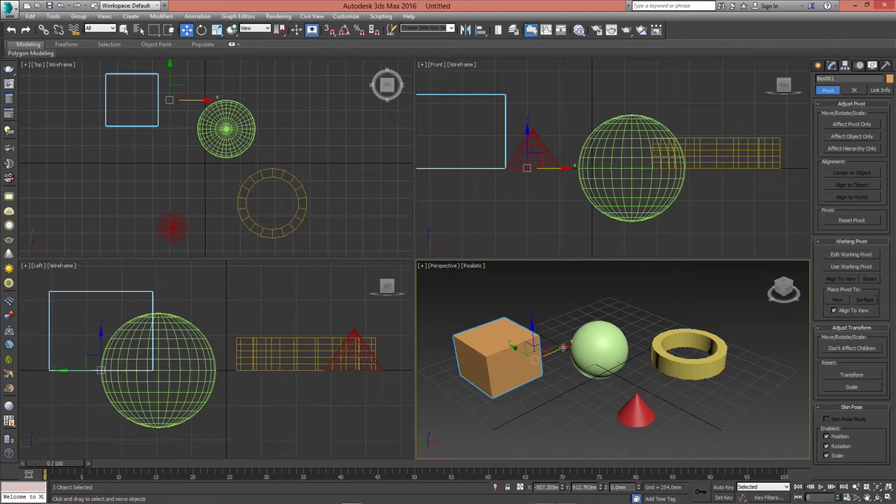
click(555, 350)
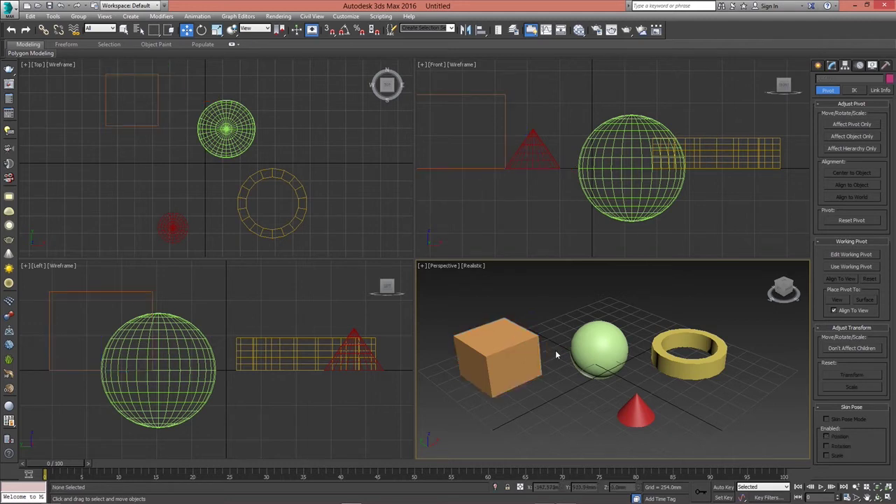
click(560, 349)
drag(561, 347, 558, 348)
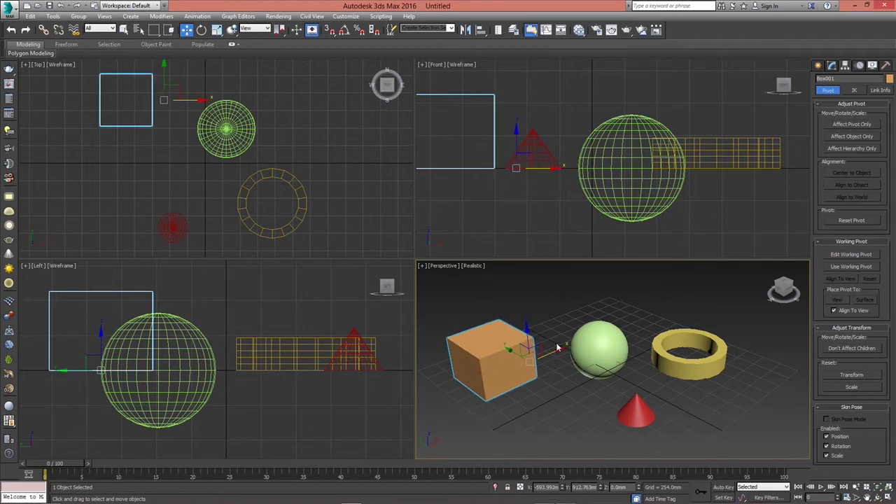
Step: Try rotating the box around its offset pivot, framing it in the Top viewport, and return to the Move tool
key(e)
mouse_move(544, 354)
mouse_down()
mouse_move(526, 383)
mouse_move(512, 384)
mouse_move(538, 378)
mouse_move(530, 381)
mouse_move(498, 374)
mouse_move(548, 364)
mouse_up()
right_click(548, 365)
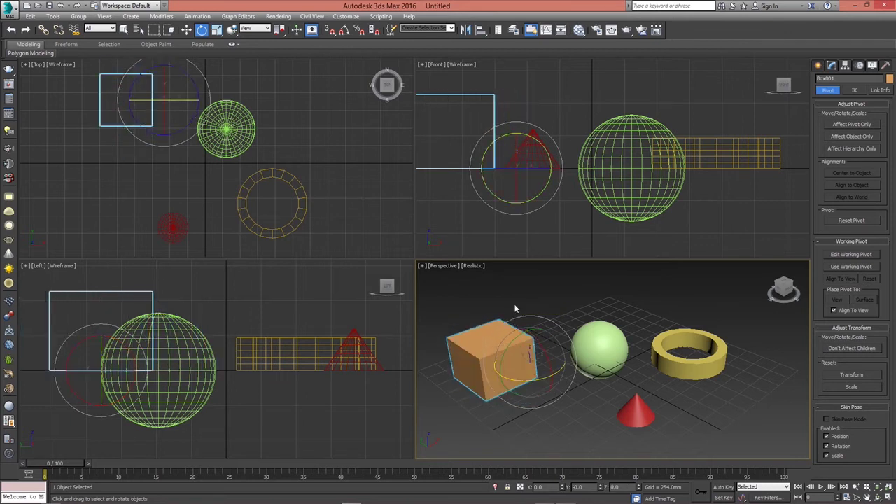
right_click(299, 197)
key(z)
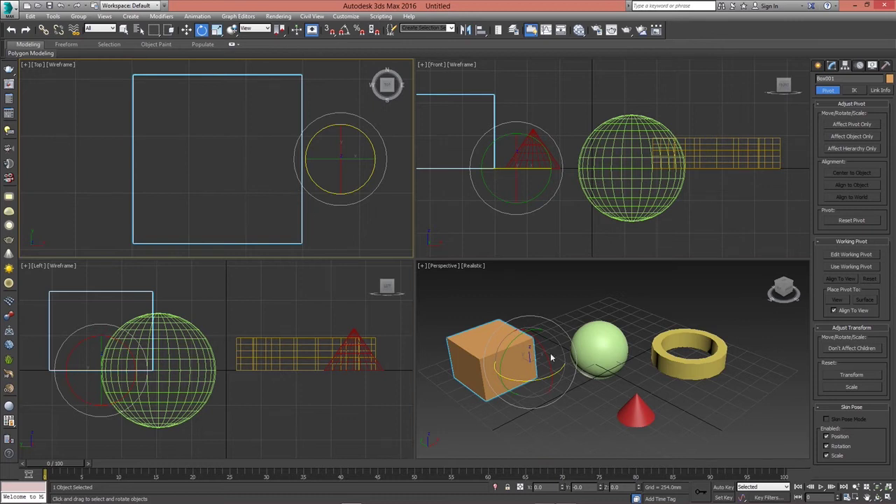
mouse_move(531, 380)
mouse_down()
mouse_move(562, 375)
mouse_move(529, 385)
mouse_up()
right_click(528, 385)
key(w)
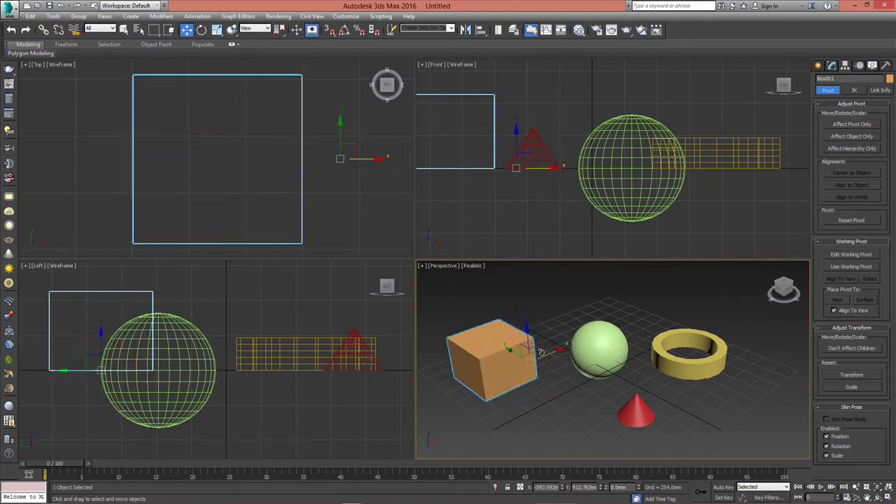
Step: Move only the box's pivot along X to about X -102 mm, and turn off Affect Pivot Only
click(852, 124)
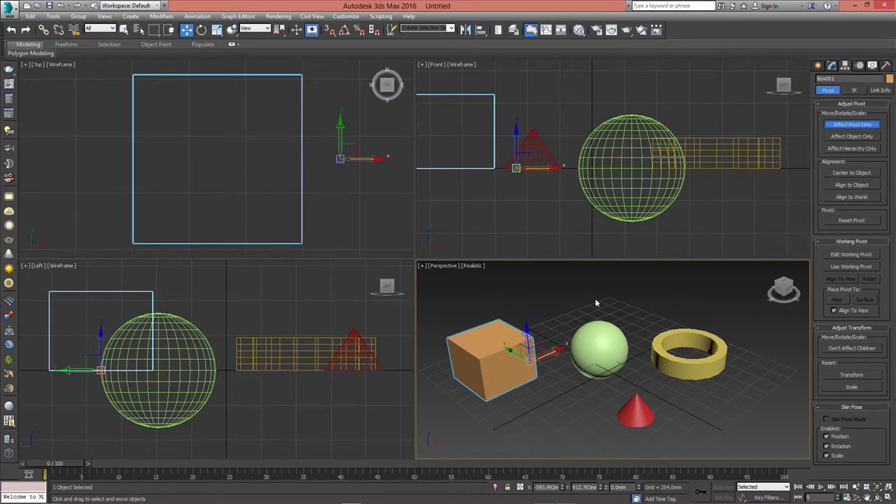
click(574, 344)
click(519, 362)
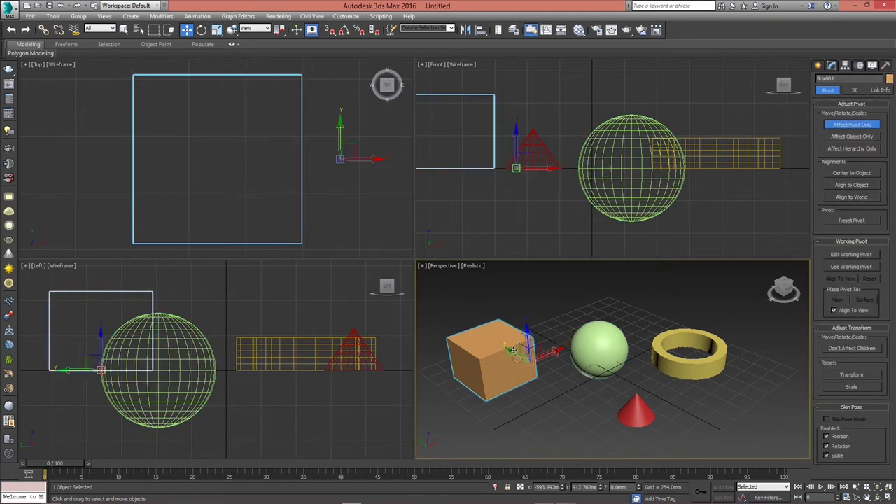
drag(551, 353, 585, 319)
click(847, 125)
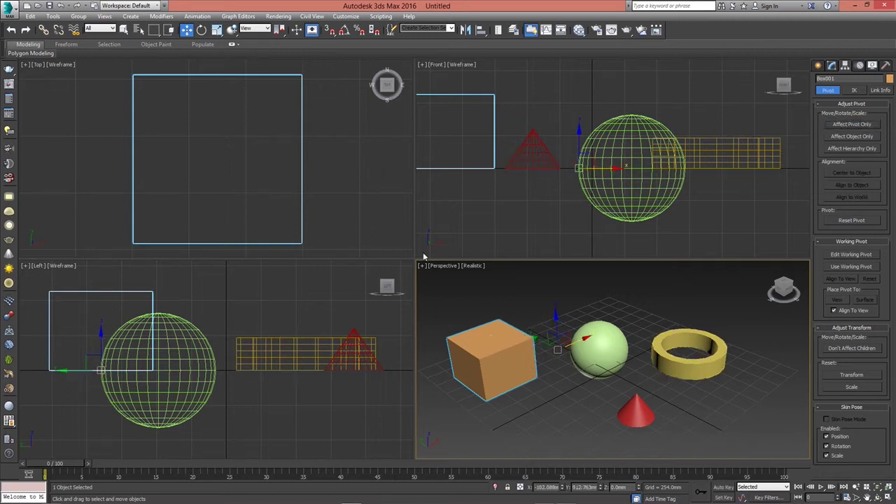
Step: Reselect the box and try rotating it about the Z axis around its distant pivot
click(350, 216)
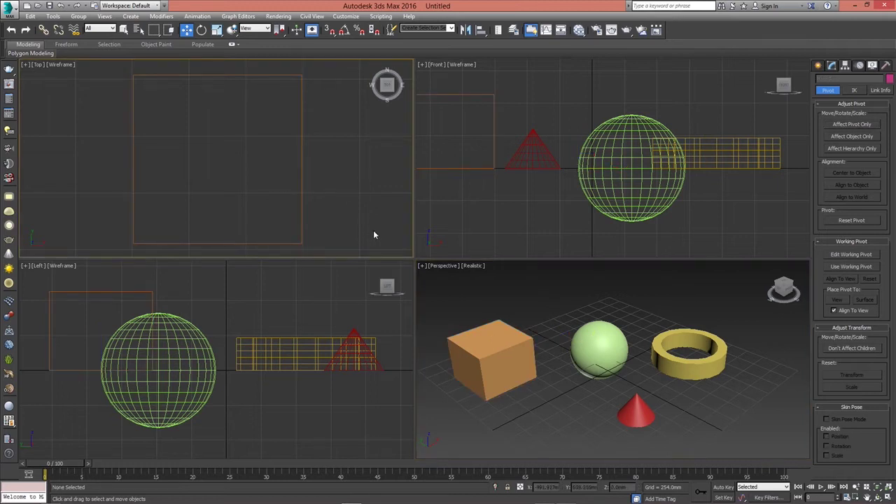
click(482, 348)
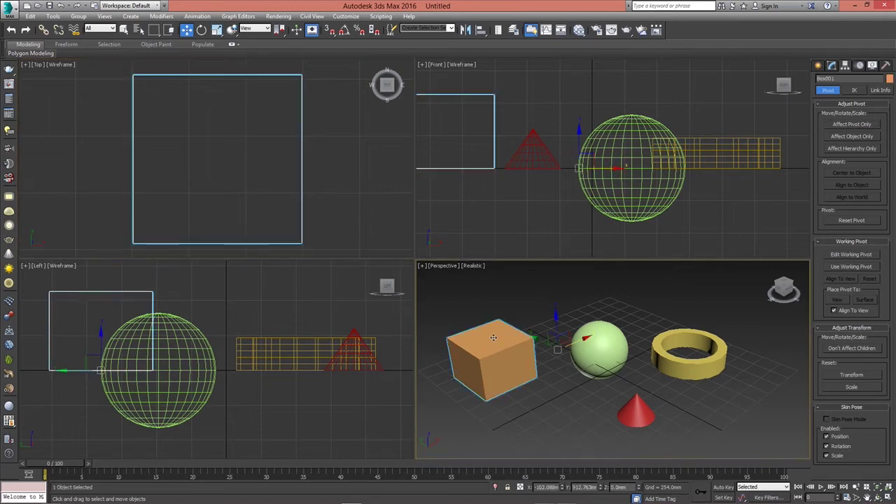
key(e)
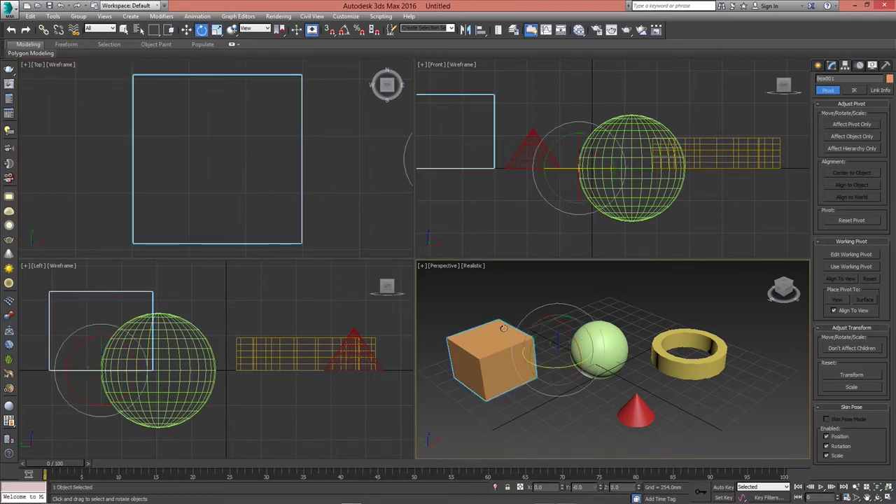
mouse_move(551, 369)
mouse_down()
mouse_move(520, 365)
mouse_move(570, 369)
mouse_move(532, 367)
mouse_move(544, 367)
mouse_up()
right_click(544, 367)
Step: Scale the box along X to about 91% toward its offset pivot, and deselect it
key(r)
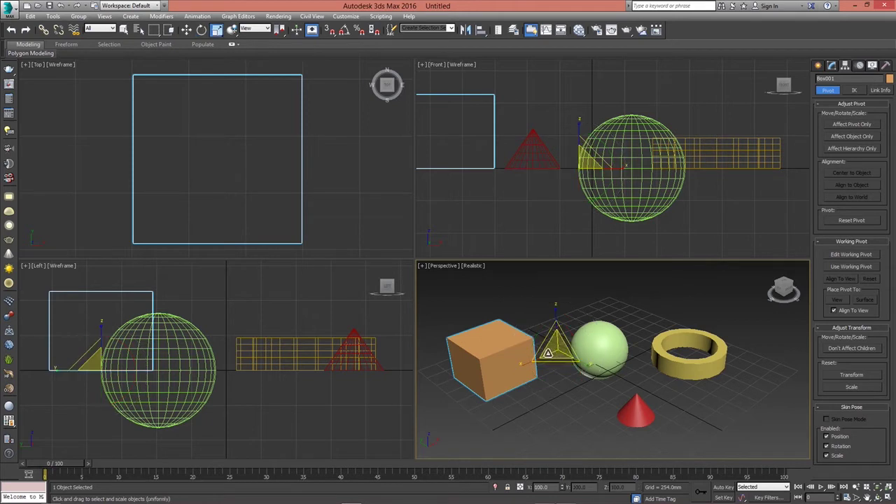
drag(551, 356, 527, 372)
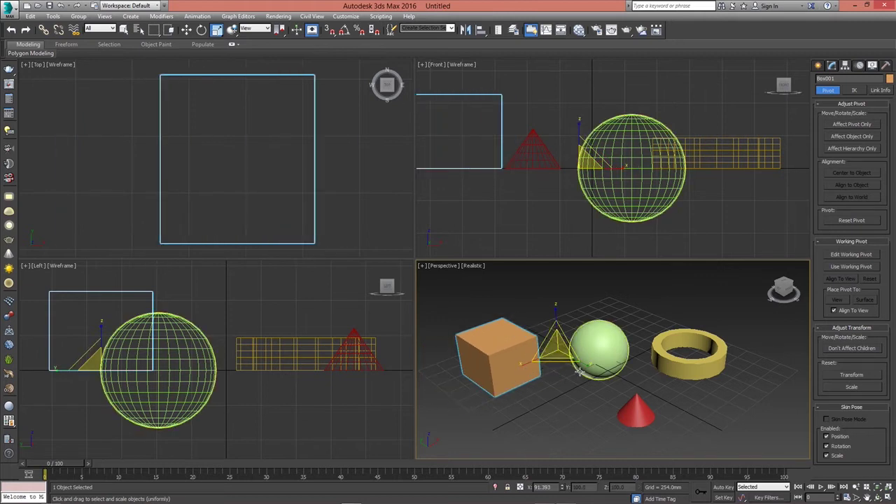
click(564, 394)
Step: Select the sphere, tube and cone together and group them under the default name
drag(592, 299, 710, 407)
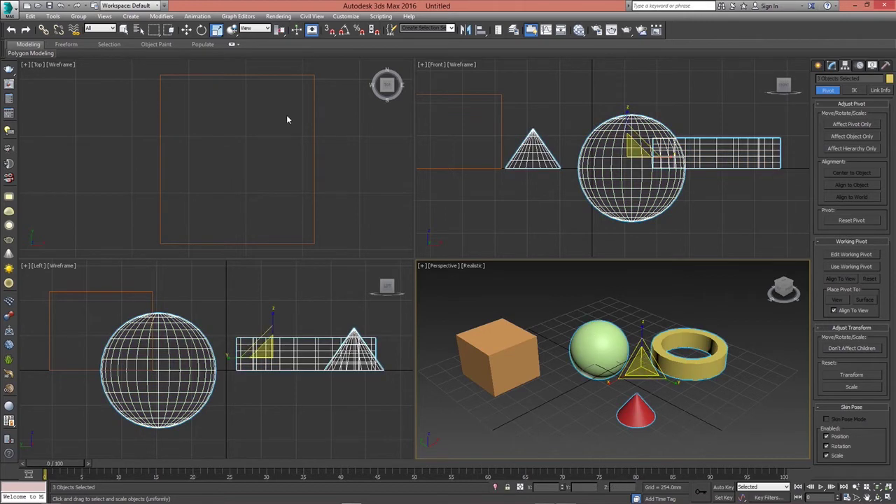
click(78, 16)
click(96, 29)
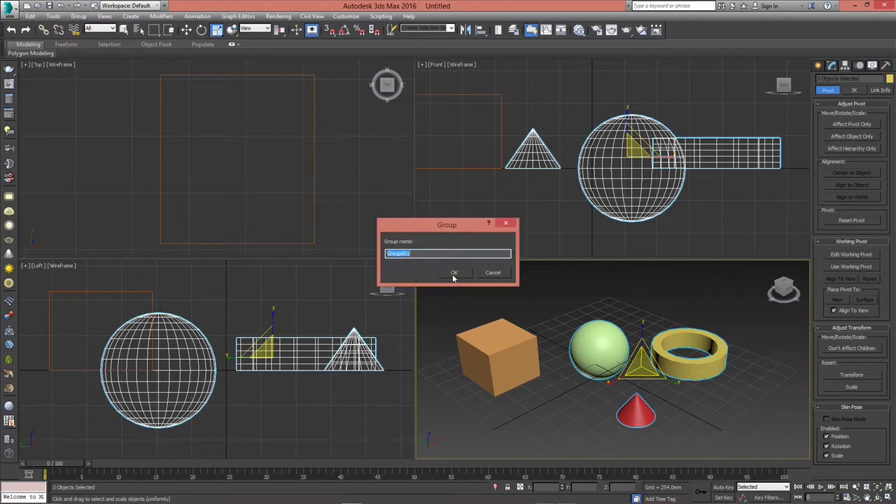
click(453, 273)
Step: Switch to the Move tool and frame the group in the orthographic viewports
key(w)
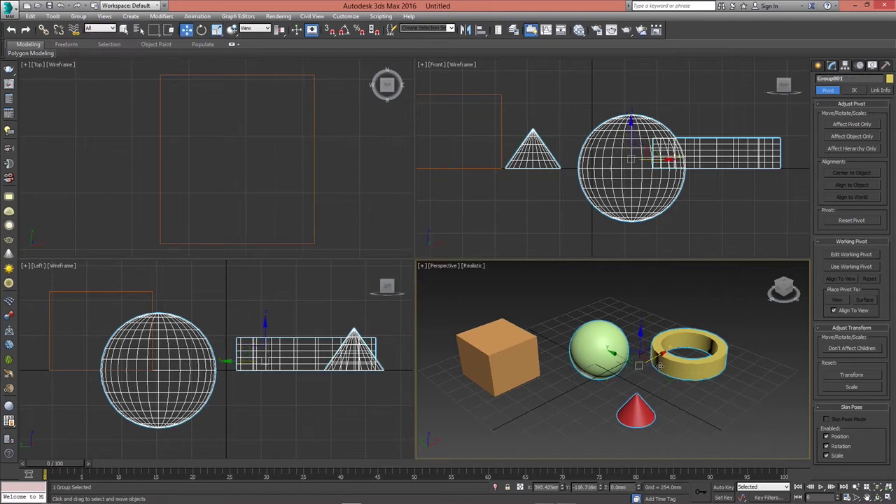
scroll(646, 360, up, 2)
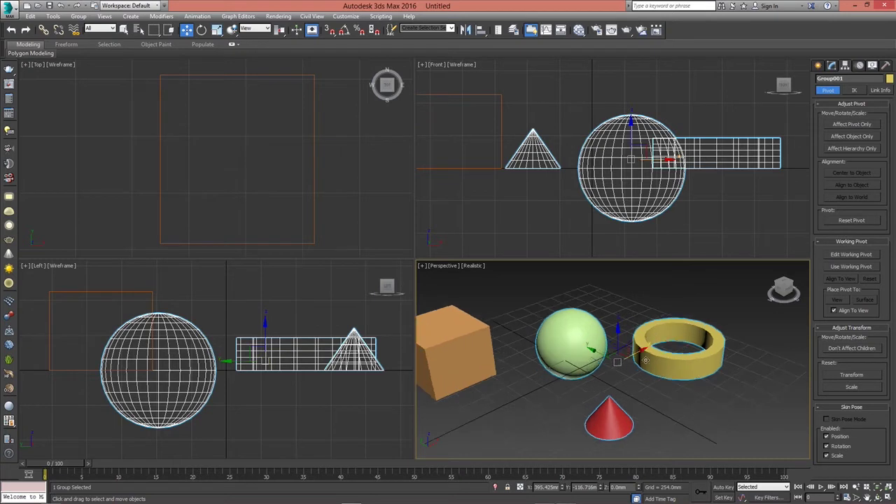
scroll(539, 226, up, 1)
scroll(331, 229, down, 3)
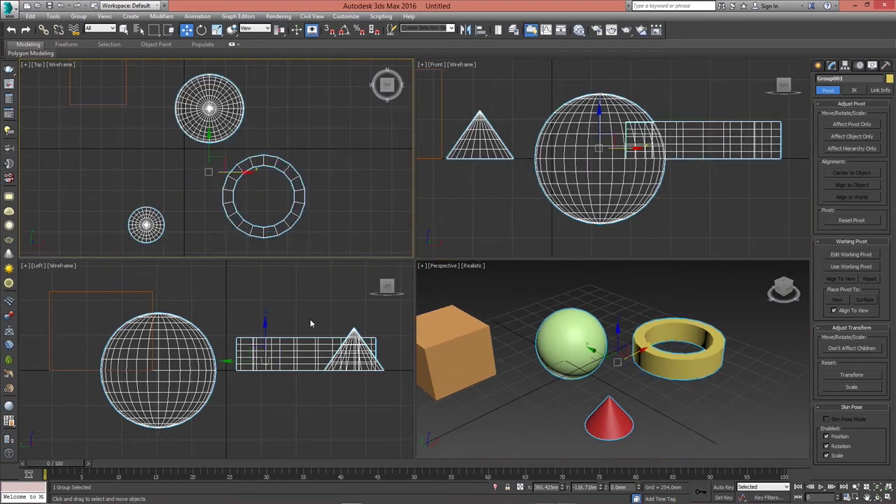
scroll(309, 318, up, 1)
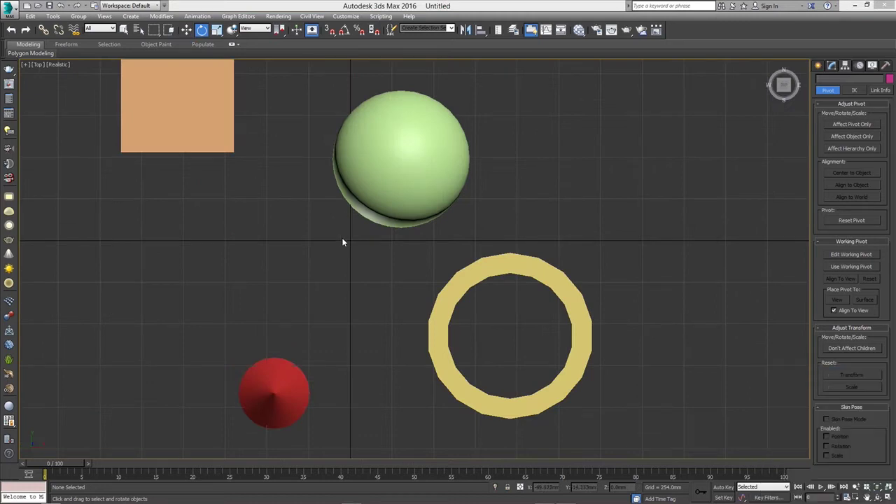
Step: Select the group, maximize the Top viewport and try rotating the group around its central pivot
key(alt+w)
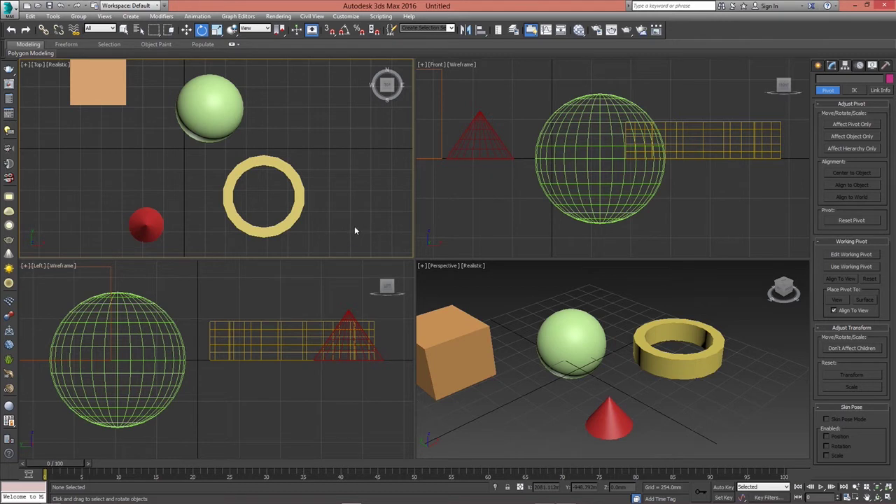
double_click(257, 162)
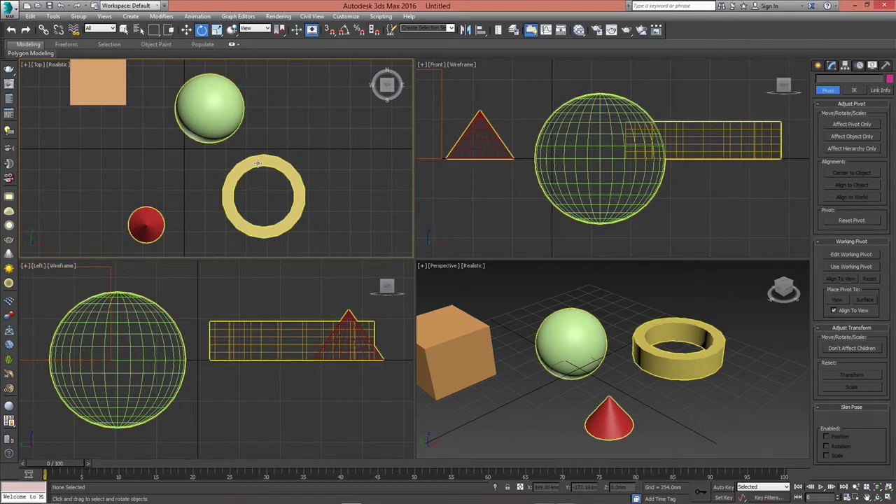
click(258, 163)
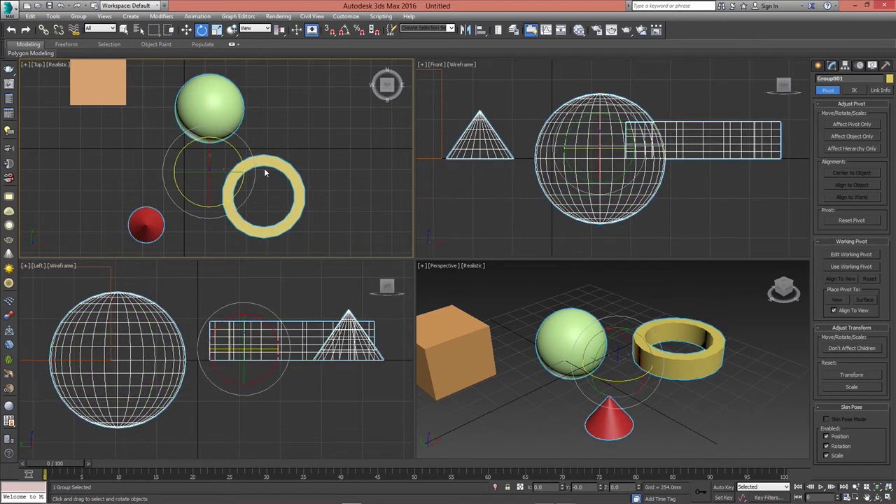
key(alt+w)
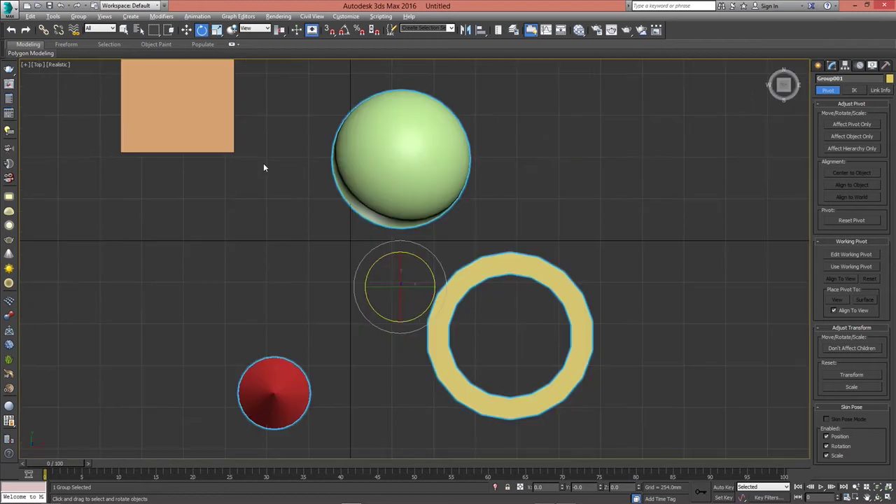
drag(414, 256, 424, 277)
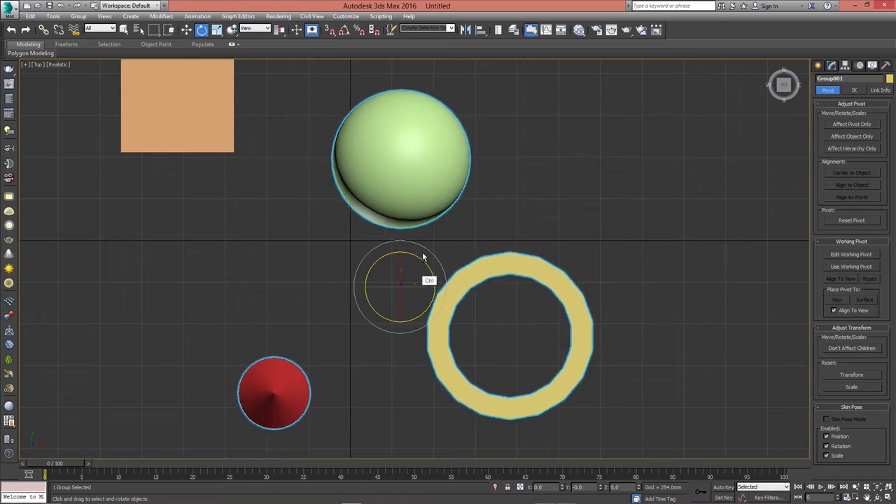
Step: Move only the group's pivot onto the tube at about X 1306 mm, Y -575 mm, and turn off Affect Pivot Only
click(833, 125)
key(w)
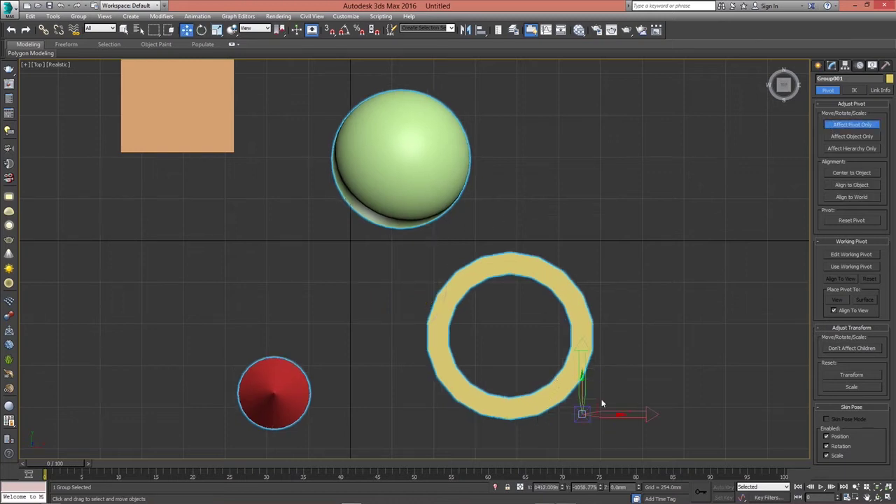
drag(584, 412, 567, 335)
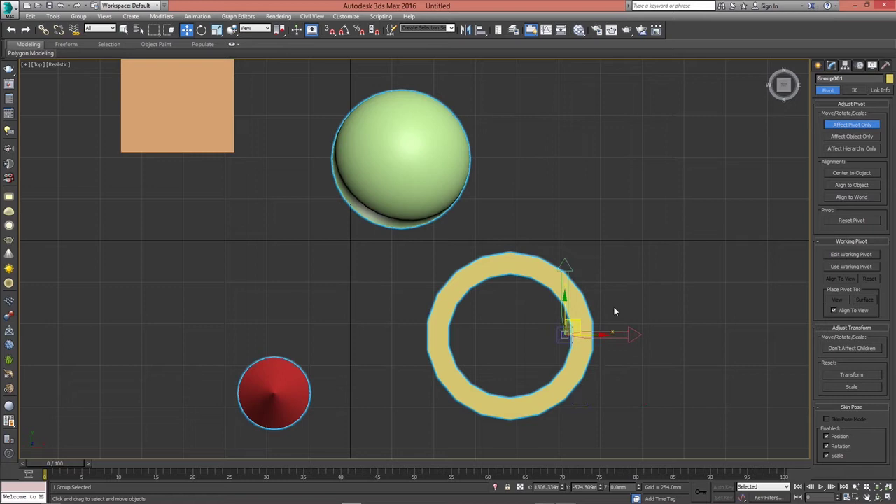
click(834, 126)
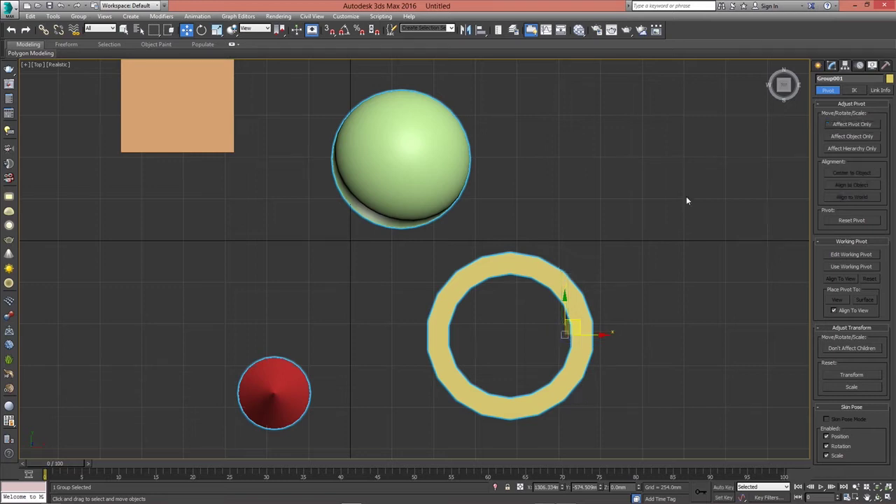
Step: Rotate the group about Z by about -9 degrees around its new pivot, and restore the four-viewport layout
key(e)
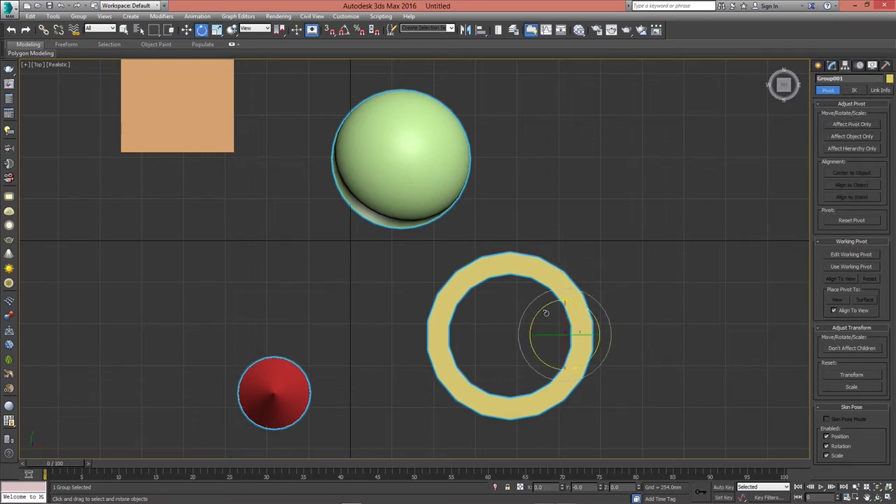
mouse_move(544, 308)
mouse_down()
mouse_move(553, 307)
mouse_move(533, 306)
mouse_move(550, 302)
mouse_up()
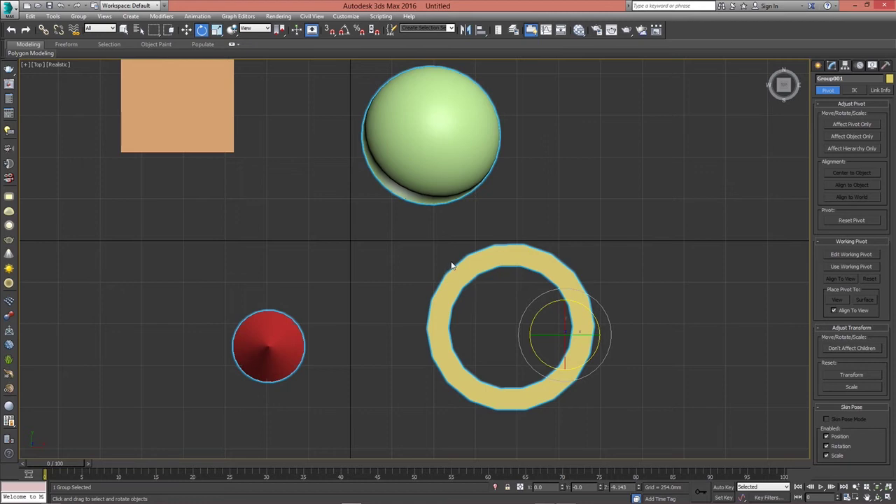
key(alt+w)
Step: Reset the scene without saving the changes, and activate the Top viewport
click(8, 7)
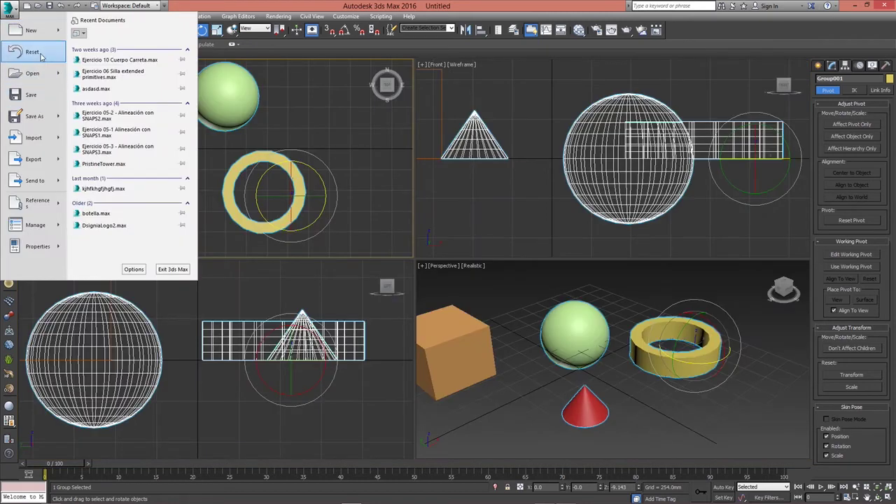
click(44, 53)
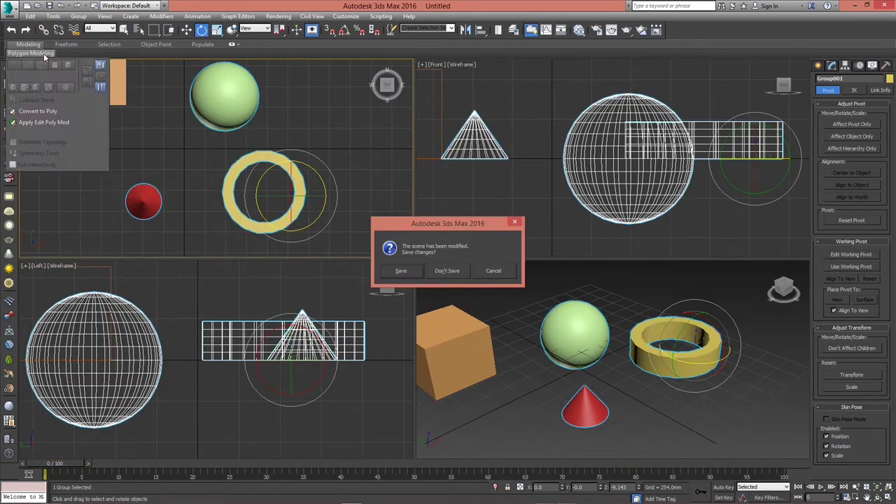
click(449, 272)
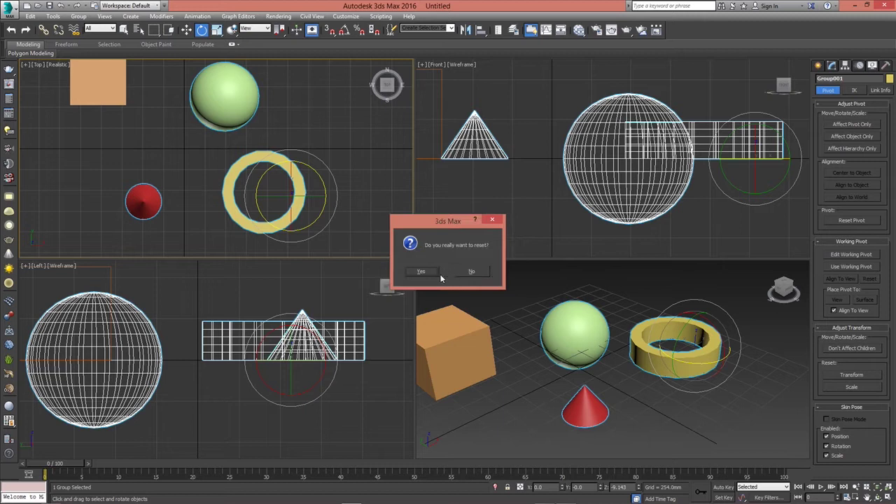
click(420, 272)
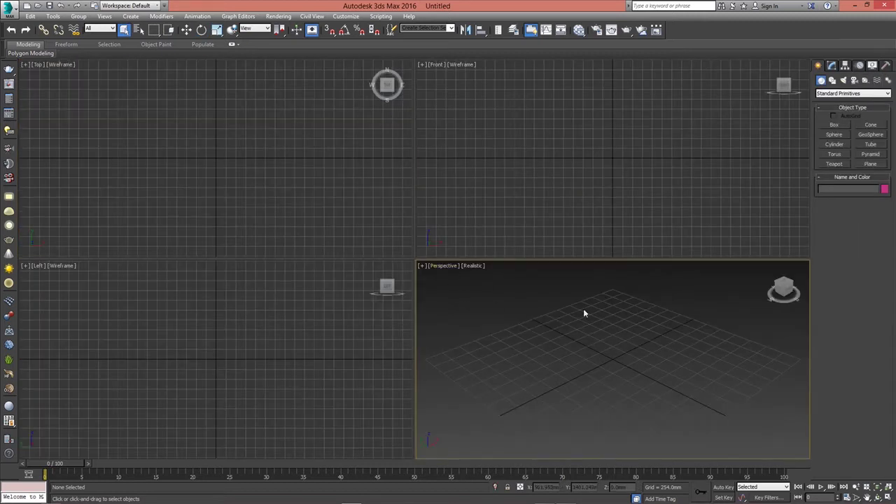
click(270, 189)
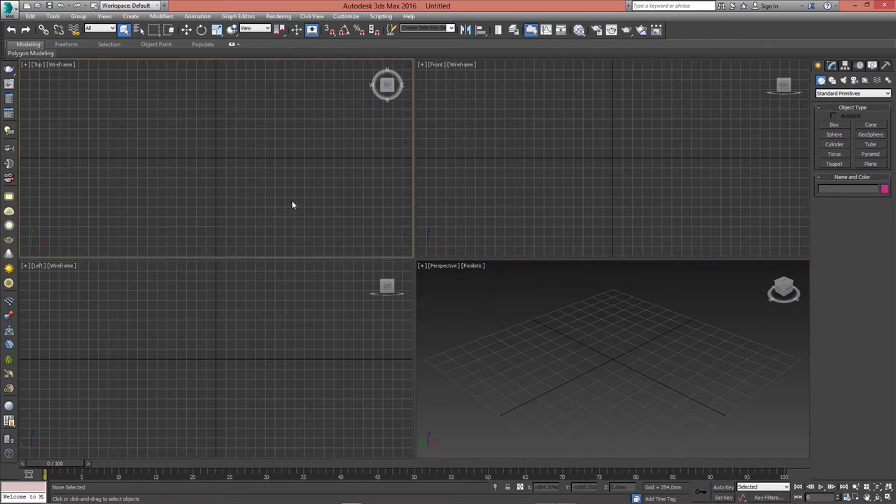
Step: Maximize the Top viewport and draw a sphere about 433 mm in radius at the grid's centre
key(alt+w)
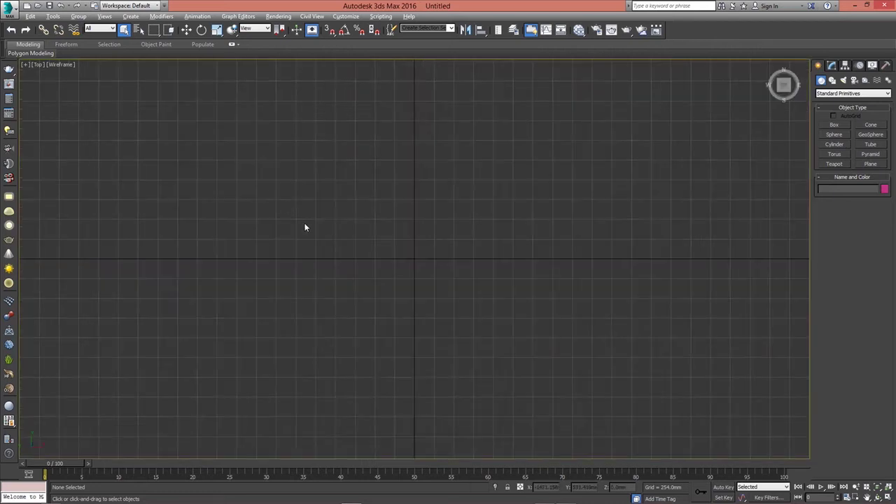
click(835, 134)
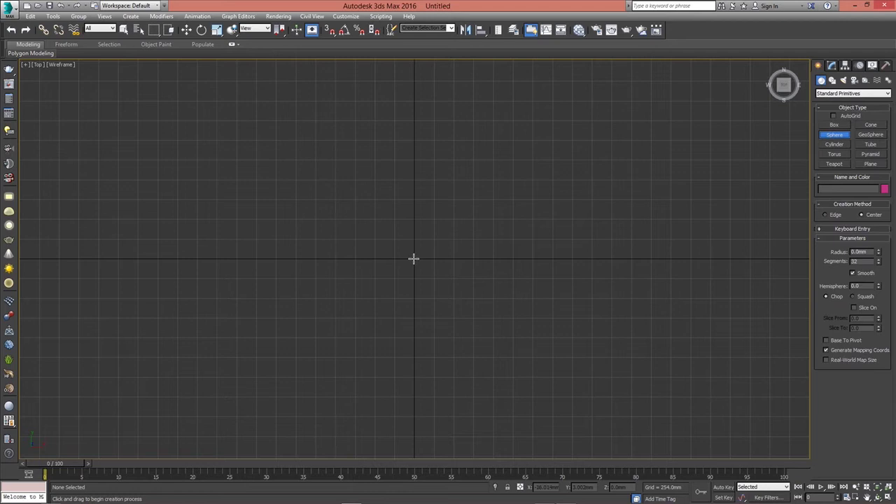
drag(414, 257, 433, 286)
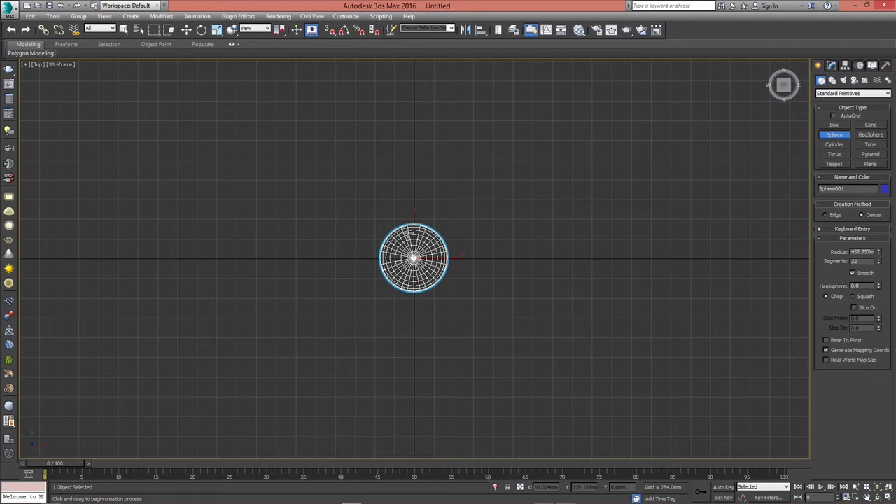
Step: Move the sphere exactly onto the world origin at X 0, Y 0, Z 0 mm
click(187, 31)
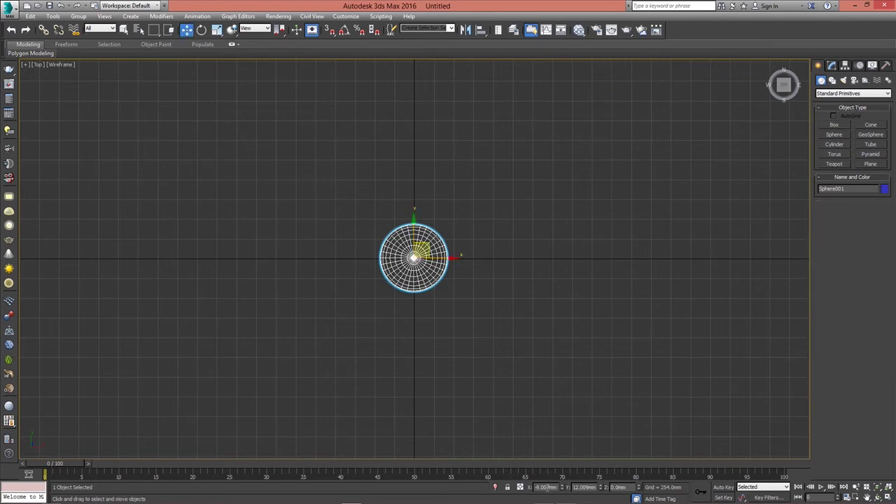
drag(565, 486, 562, 488)
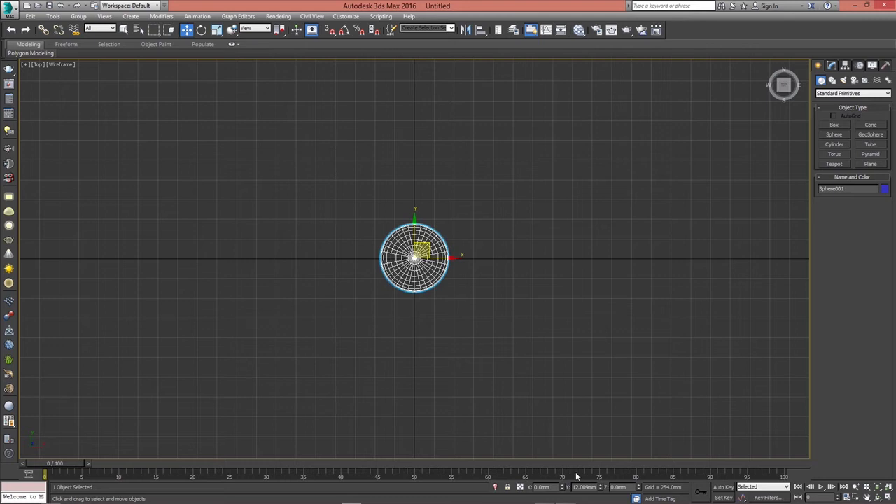
right_click(600, 488)
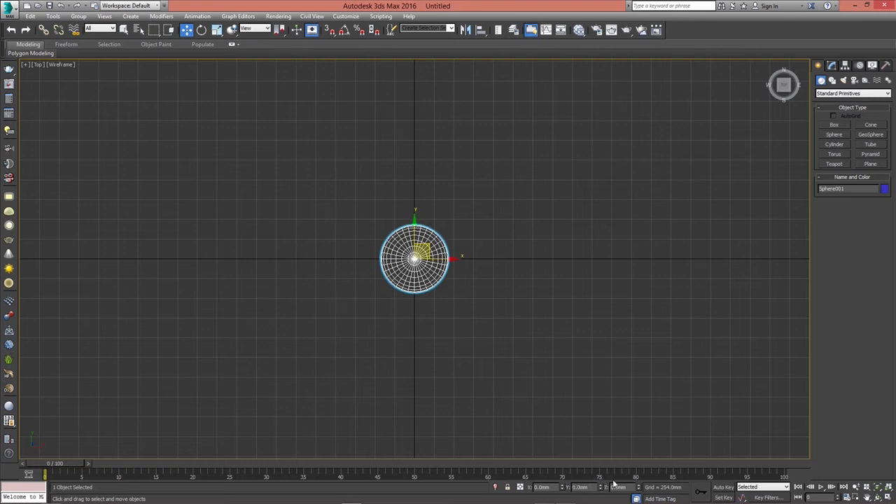
right_click(639, 488)
Step: Draw seven smaller spheres, about 94 to 200 mm in radius, scattered at different distances around the central sphere
click(833, 135)
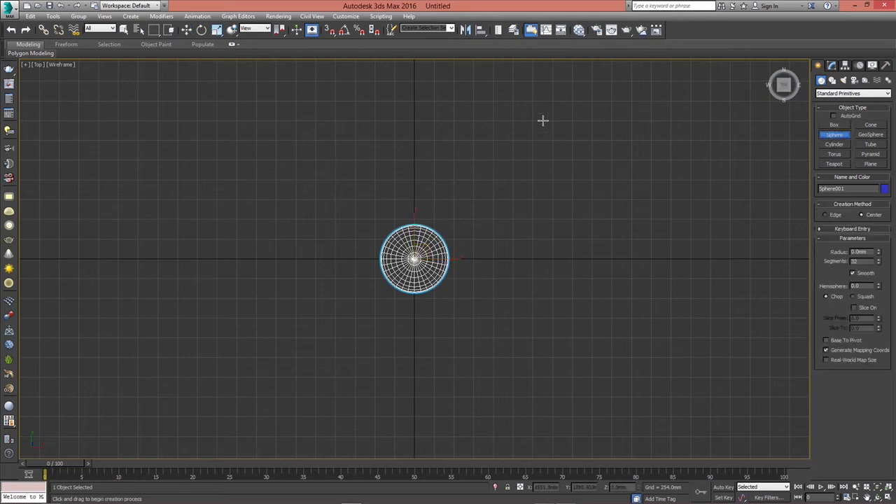
drag(543, 120, 554, 130)
drag(144, 257, 158, 259)
drag(340, 299, 356, 300)
drag(499, 187, 513, 189)
drag(487, 393, 503, 394)
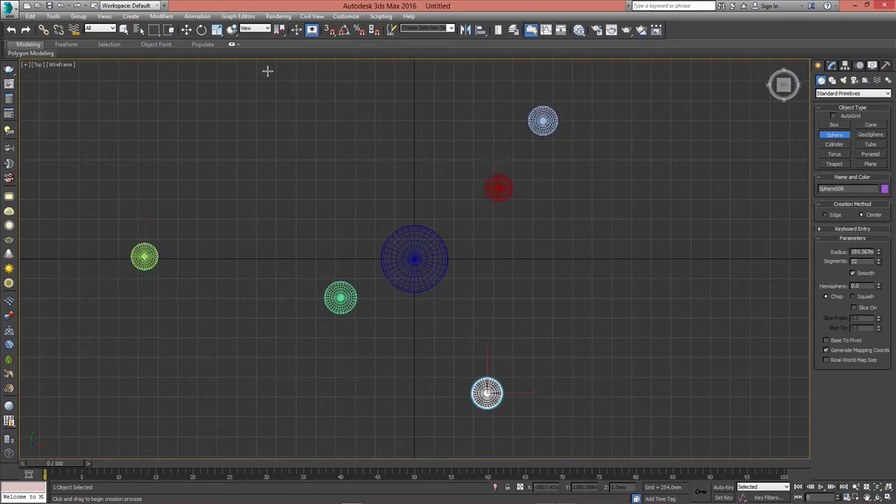
drag(267, 70, 275, 72)
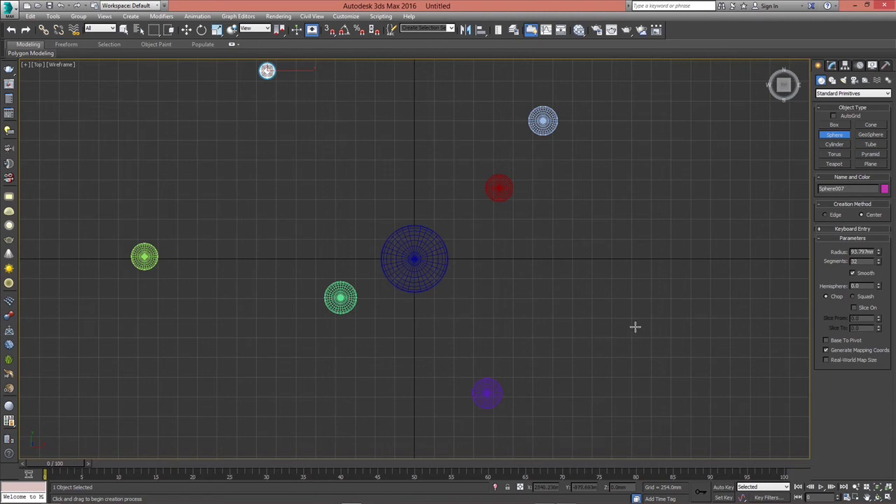
drag(632, 324, 634, 328)
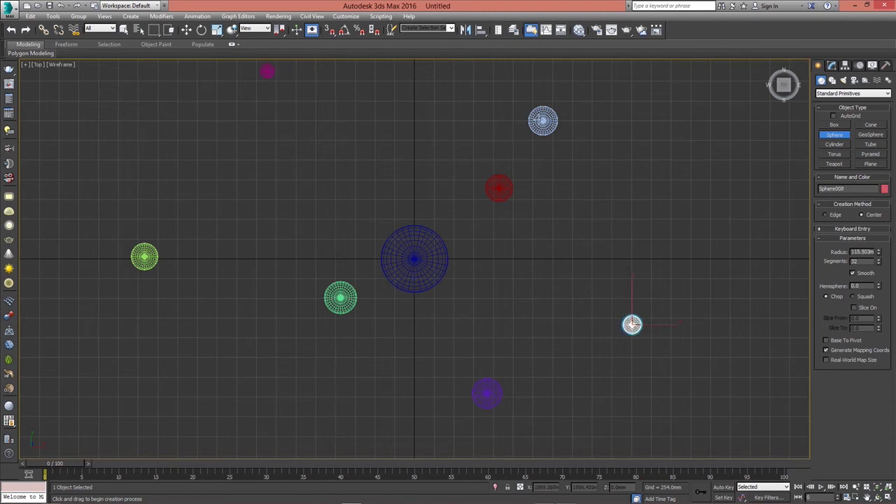
Step: Select the light blue sphere above the dark red one and turn on Affect Pivot Only for it
key(w)
click(543, 120)
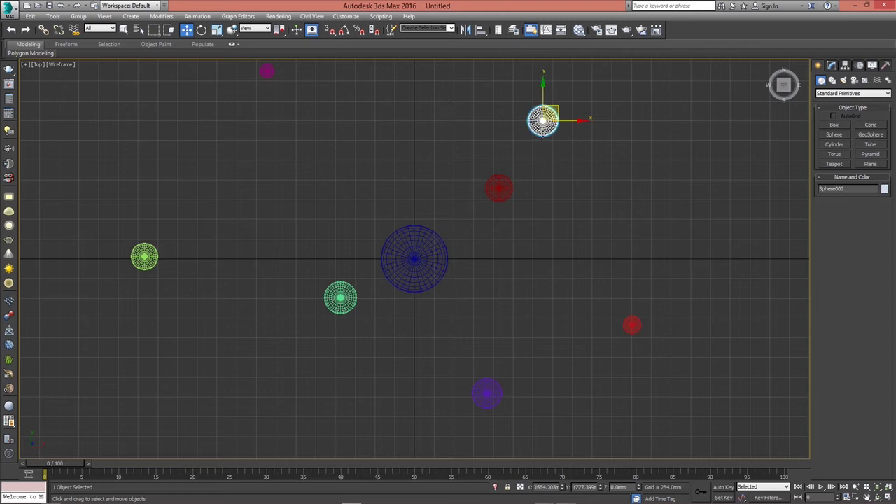
click(846, 66)
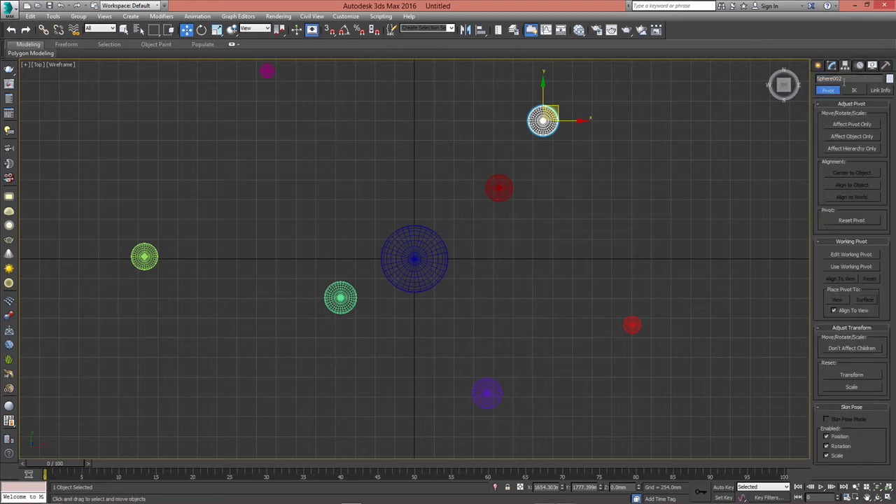
click(849, 124)
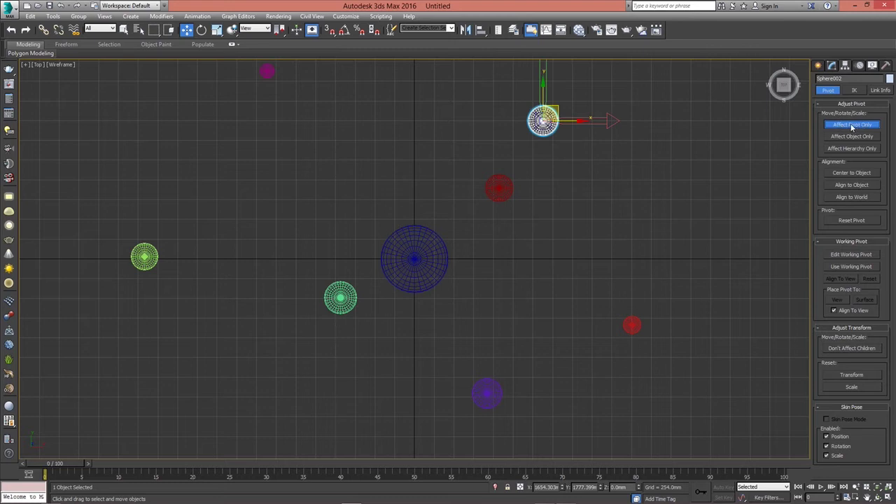
click(537, 191)
click(543, 121)
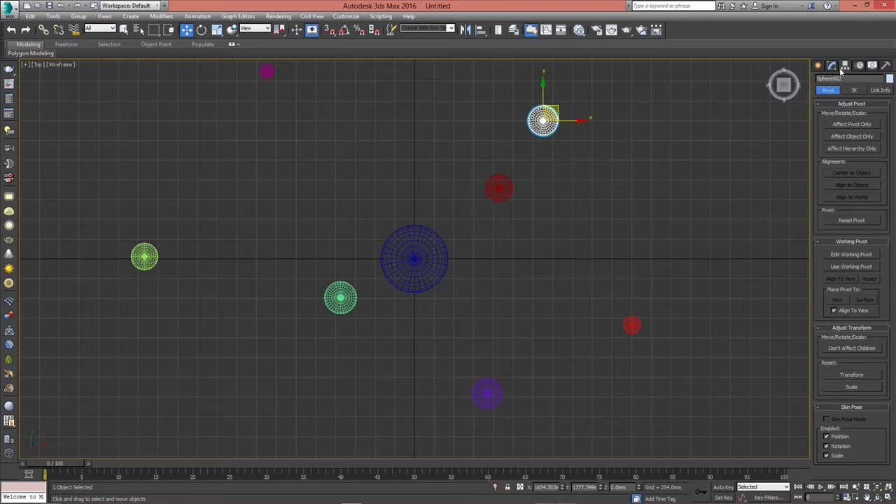
click(852, 126)
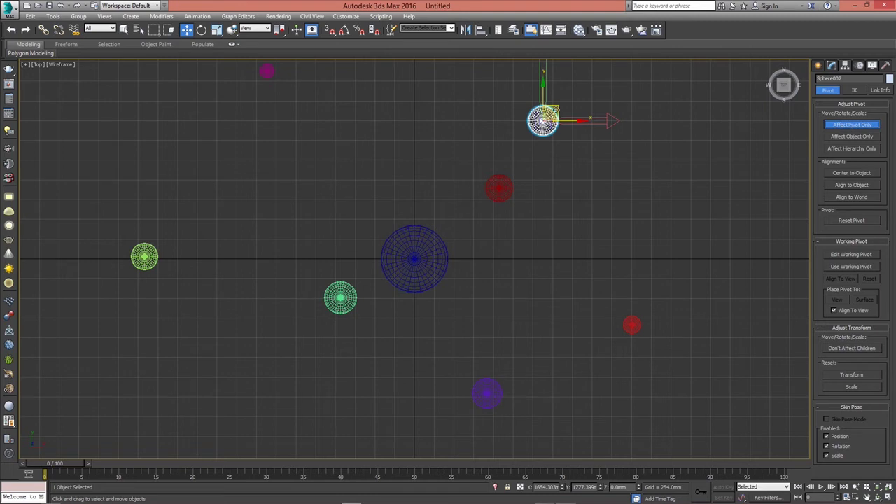
Step: Move the light blue sphere's pivot onto the central sphere and set it to X 0, Y 0 mm
drag(555, 106, 433, 239)
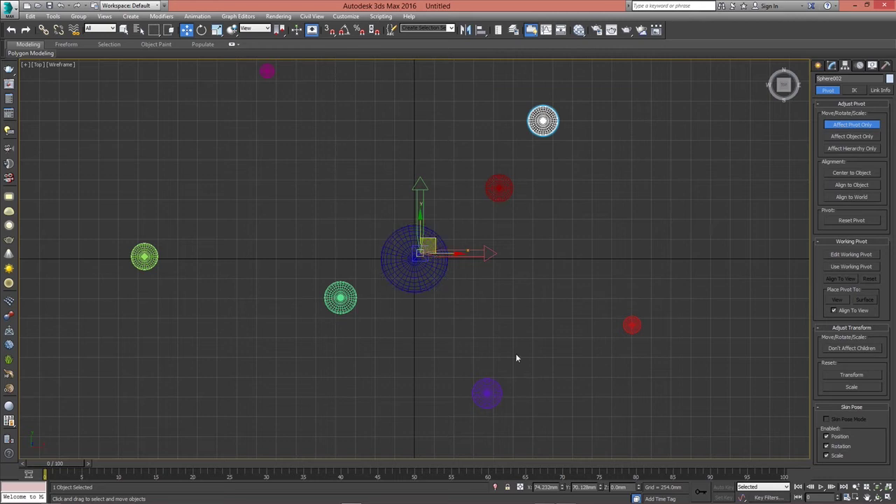
right_click(560, 489)
right_click(600, 488)
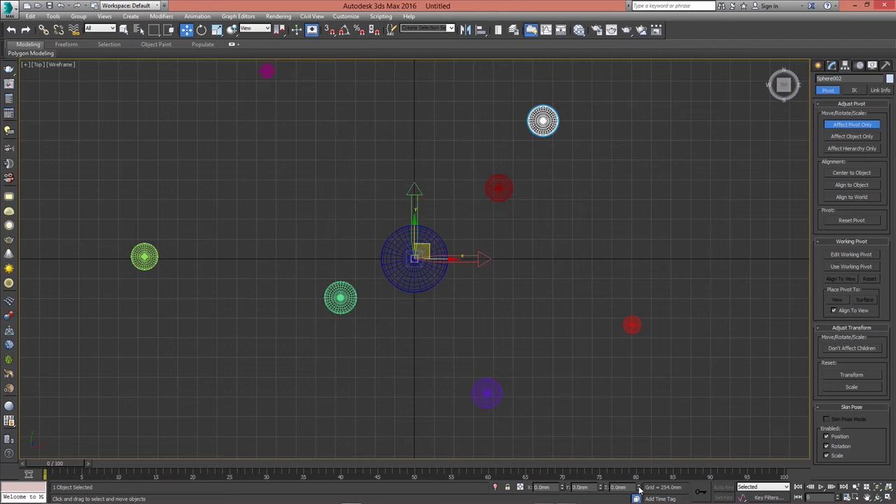
click(628, 435)
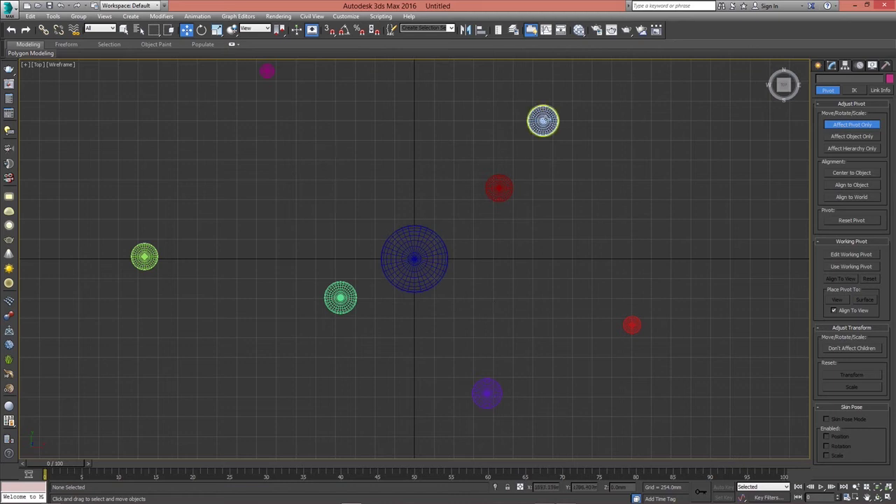
click(543, 120)
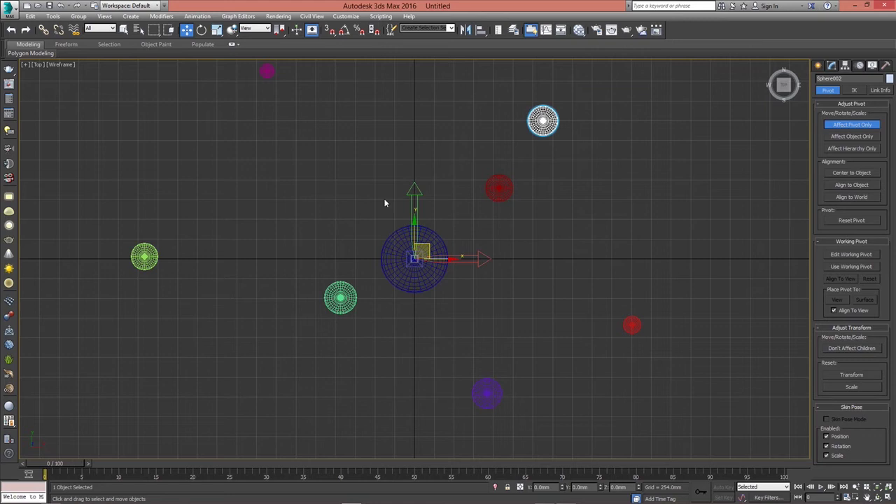
Step: Place the dark red sphere's pivot at the central sphere's centre, X 0, Y 0 mm
click(497, 186)
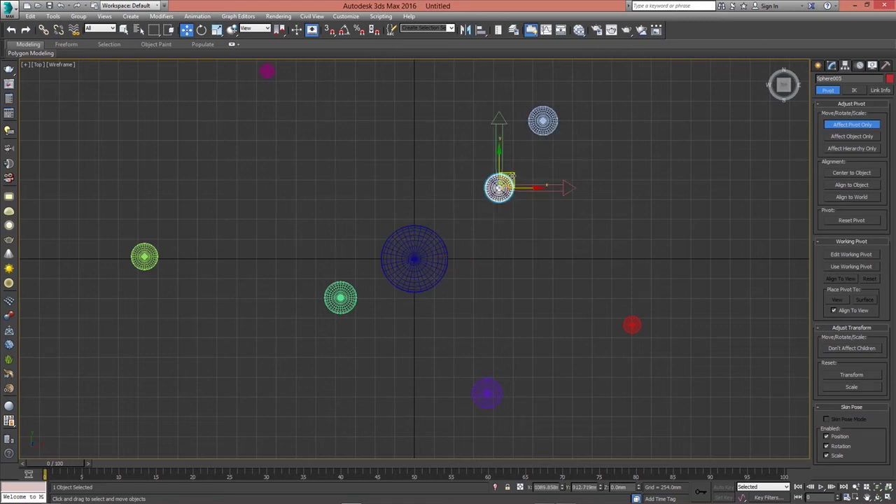
drag(511, 176, 466, 206)
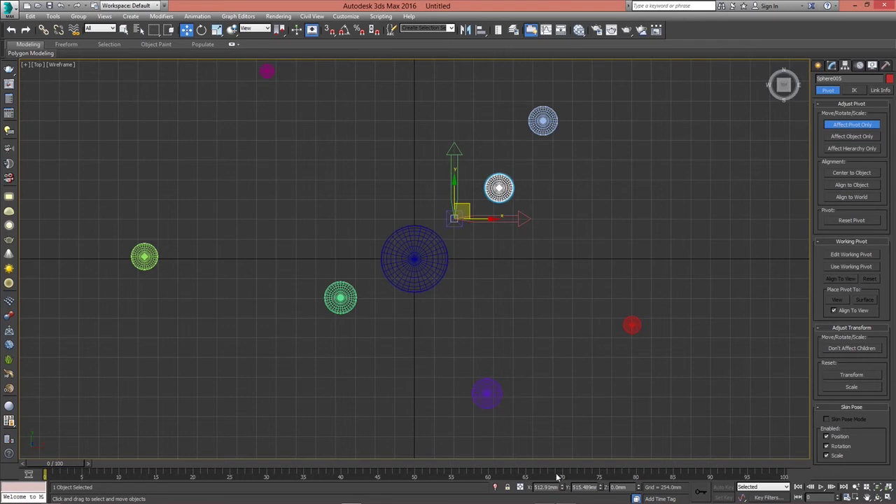
text(0)
key(Return)
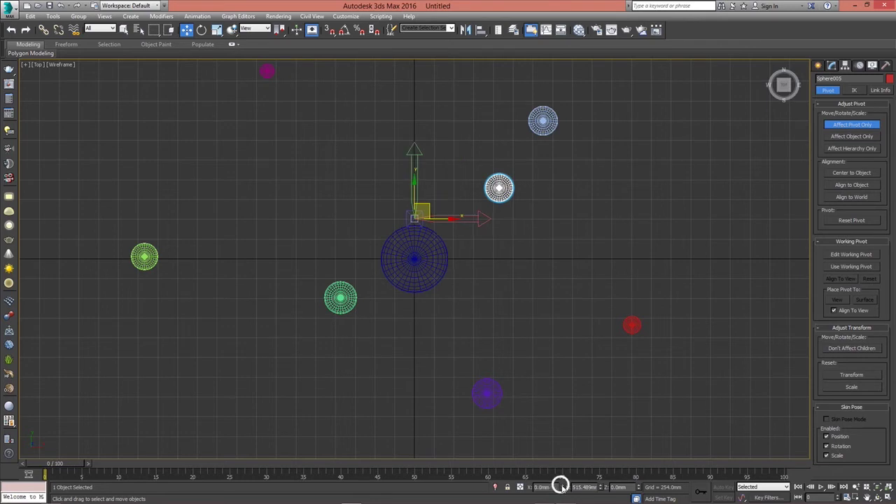
right_click(599, 489)
Step: Set the pivots of the small bright red sphere and the purple sphere to X 0, Y 0 mm
click(632, 324)
right_click(561, 488)
right_click(600, 489)
click(486, 394)
right_click(561, 488)
right_click(600, 489)
Step: Set the pivots of the teal sphere and the lime green sphere to X 0, Y 0 mm
click(340, 298)
right_click(561, 488)
right_click(600, 489)
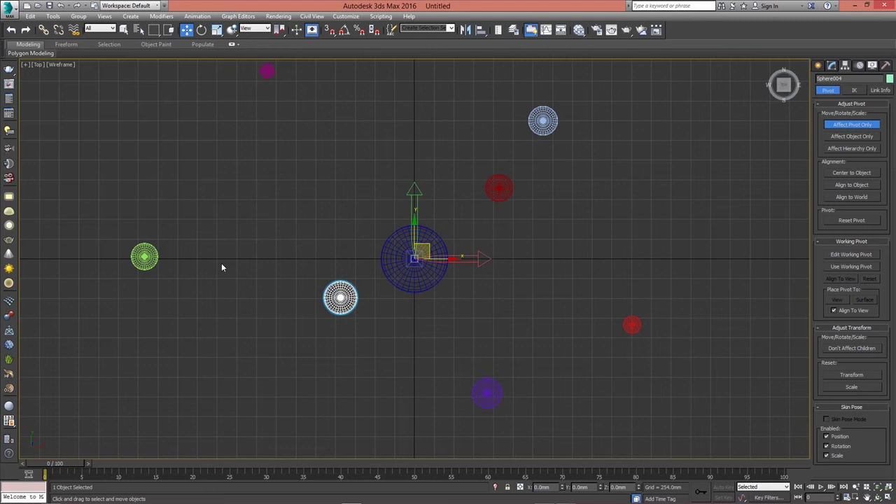
click(144, 257)
right_click(562, 488)
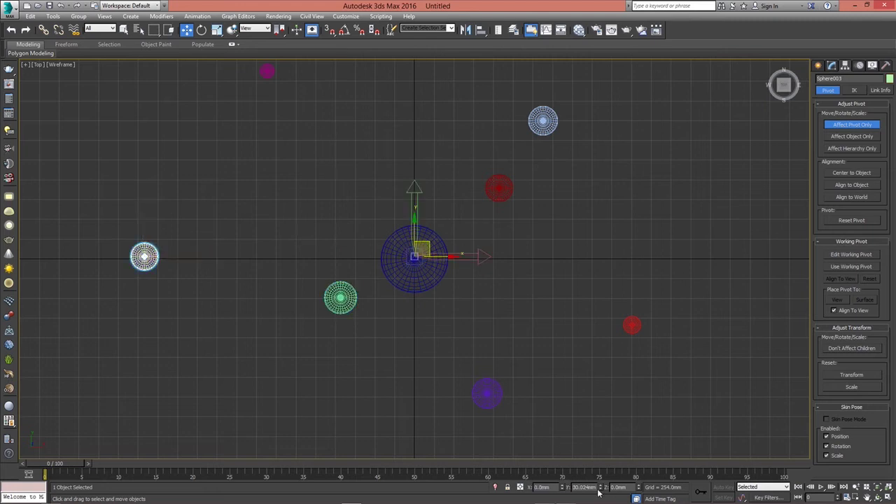
right_click(600, 488)
Step: Set the magenta sphere's pivot to X 0, Y 0 mm and turn off Affect Pivot Only
click(267, 71)
right_click(561, 488)
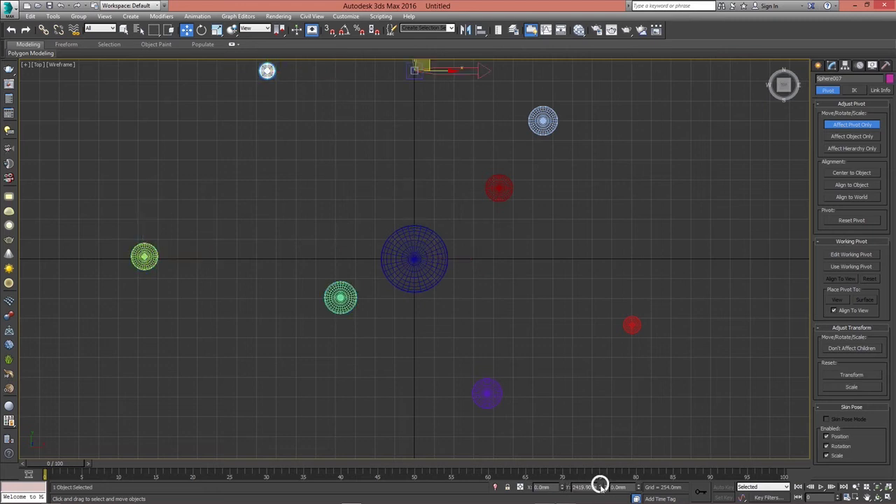
right_click(600, 488)
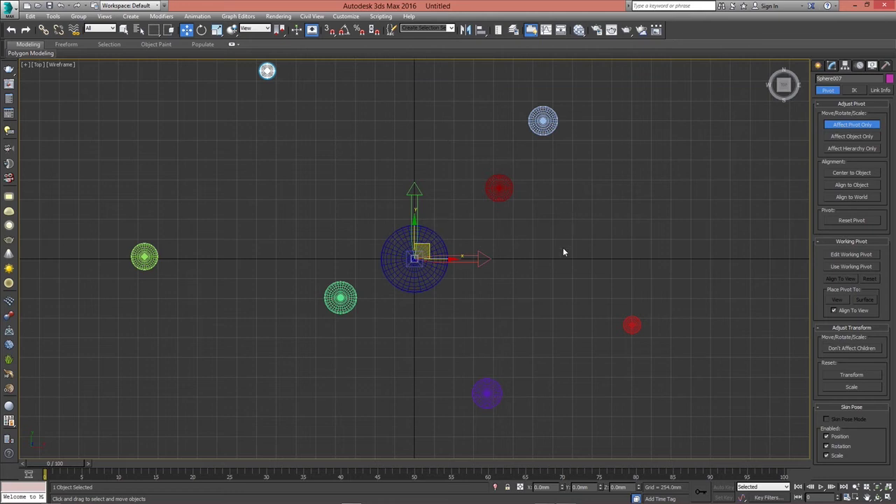
click(840, 125)
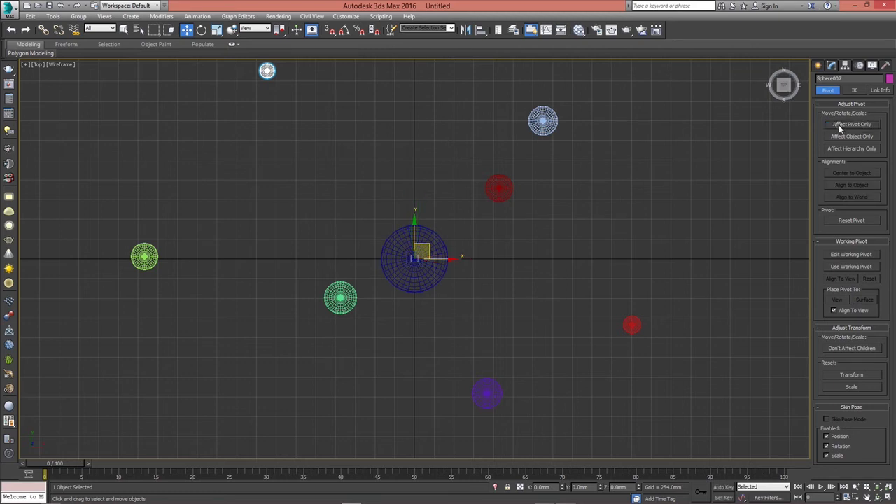
Step: Check each small sphere's pivot location by selecting the spheres one after another with the Rotate tool
click(500, 186)
key(e)
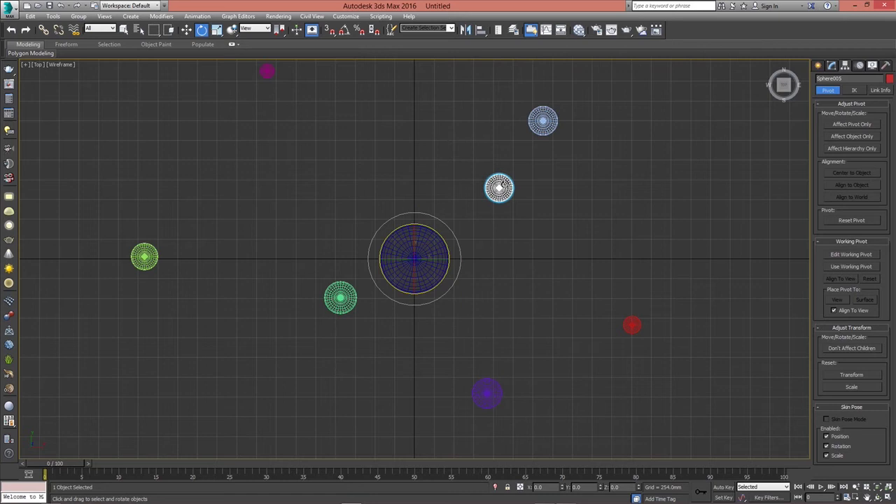
click(543, 122)
click(632, 325)
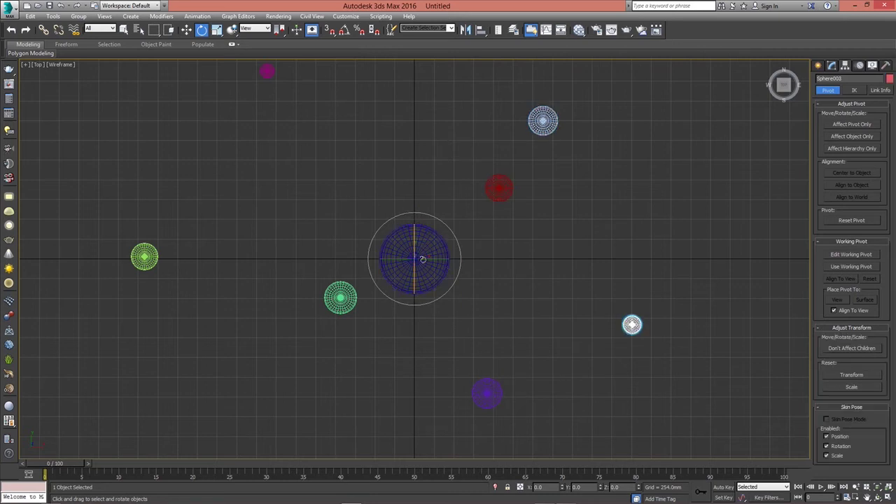
click(486, 394)
click(340, 297)
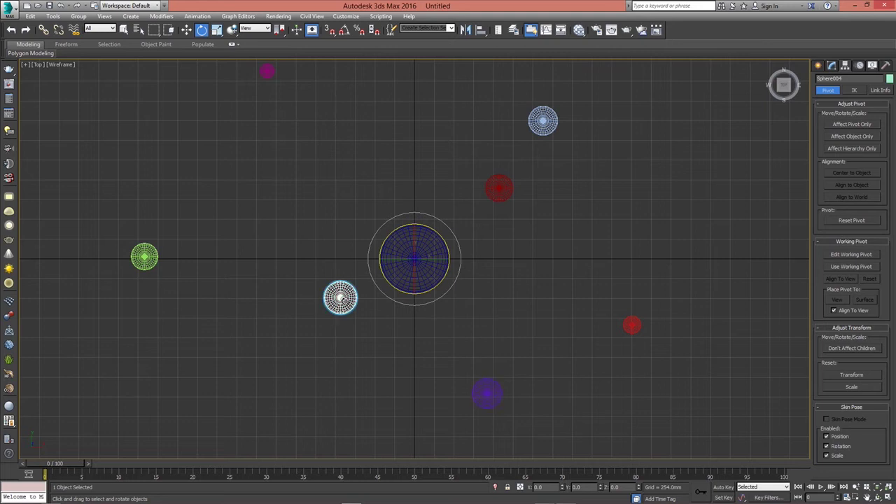
click(145, 256)
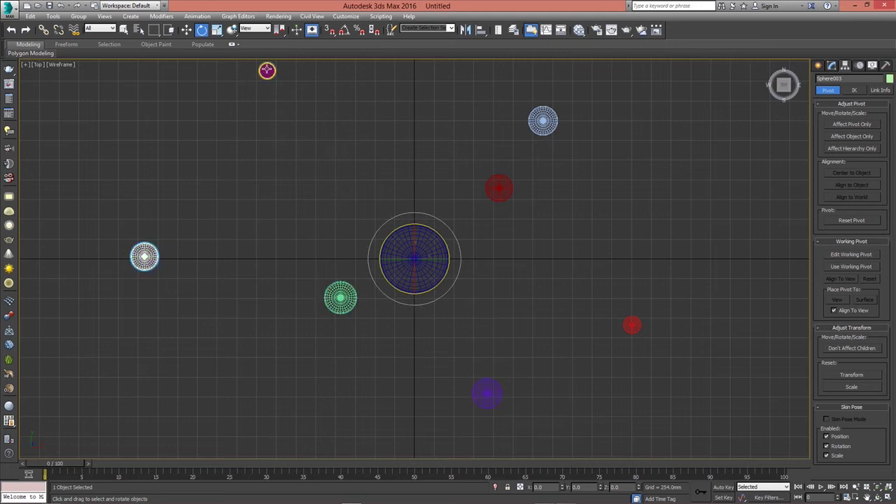
click(267, 71)
Step: Rotate the dark red sphere by about 69 degrees and the teal sphere by about -36 degrees about Z around the central sphere
click(502, 189)
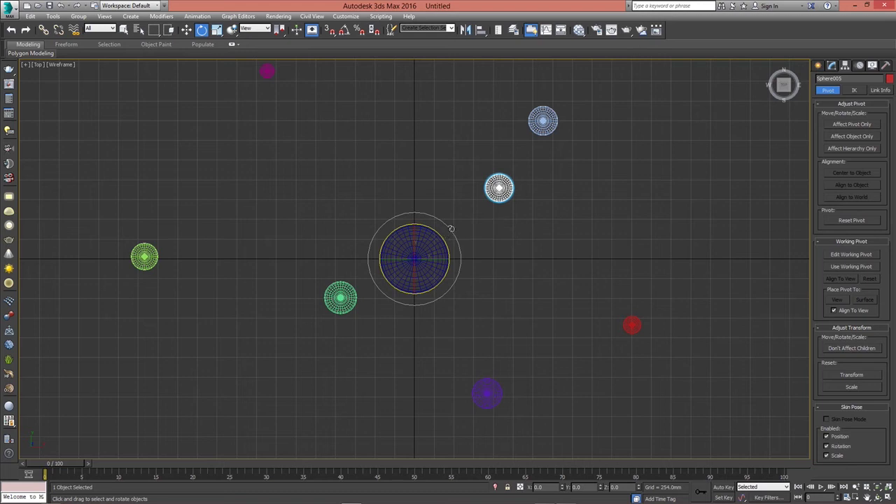
drag(428, 227, 378, 266)
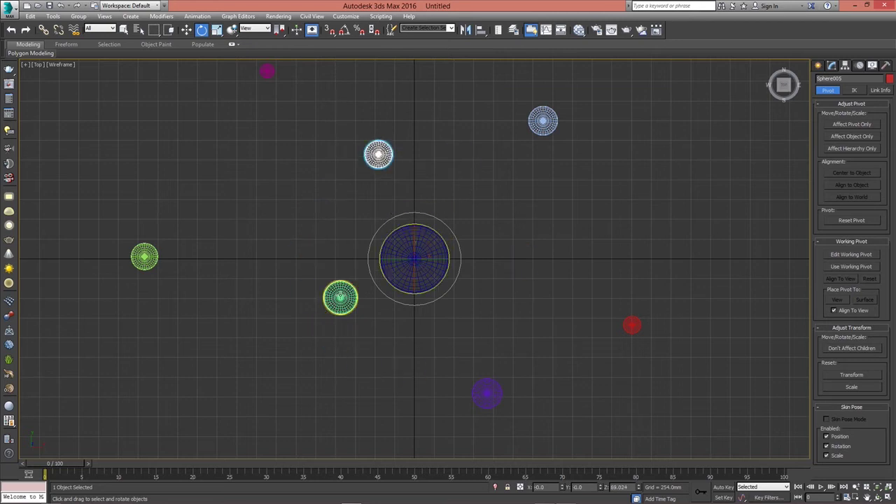
click(350, 292)
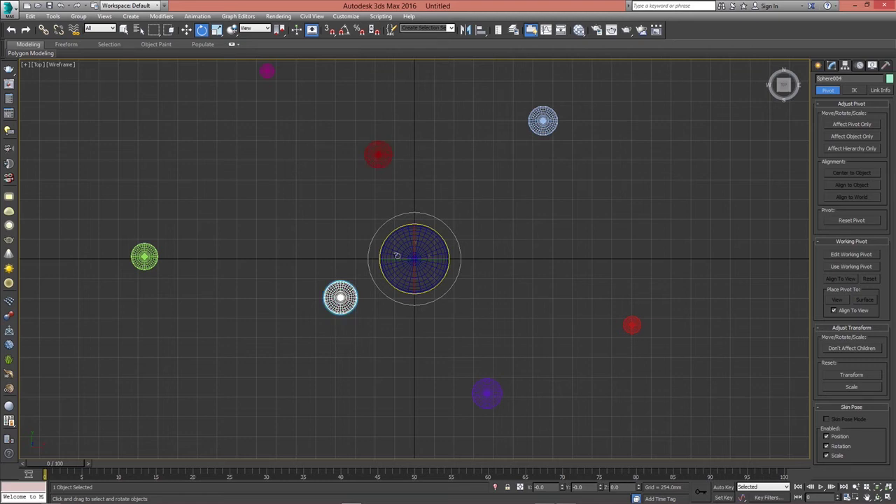
drag(401, 226, 435, 229)
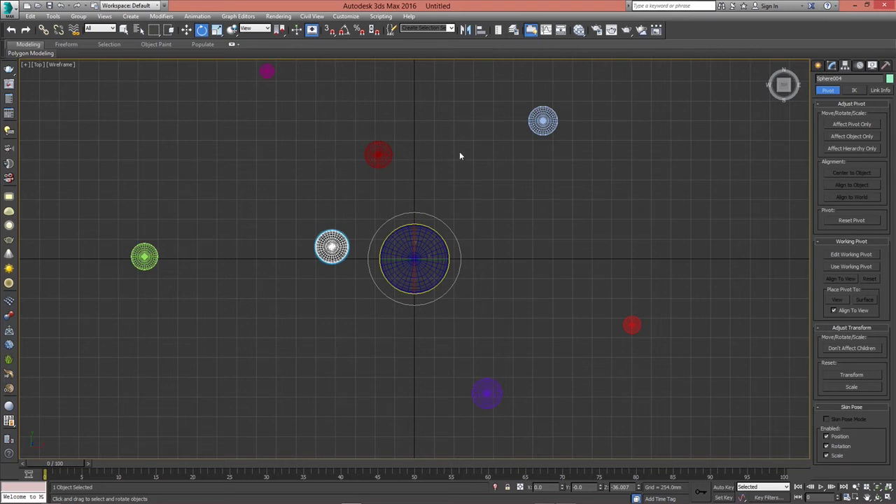
Step: Turn on Set Key mode and animate the light blue sphere from frame 0 to 100, rotating it to about -63 degrees about Z
click(543, 121)
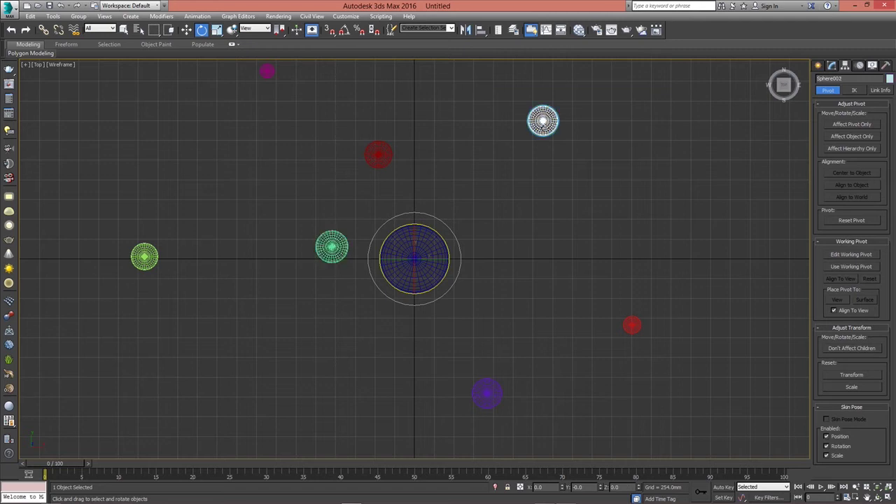
click(723, 498)
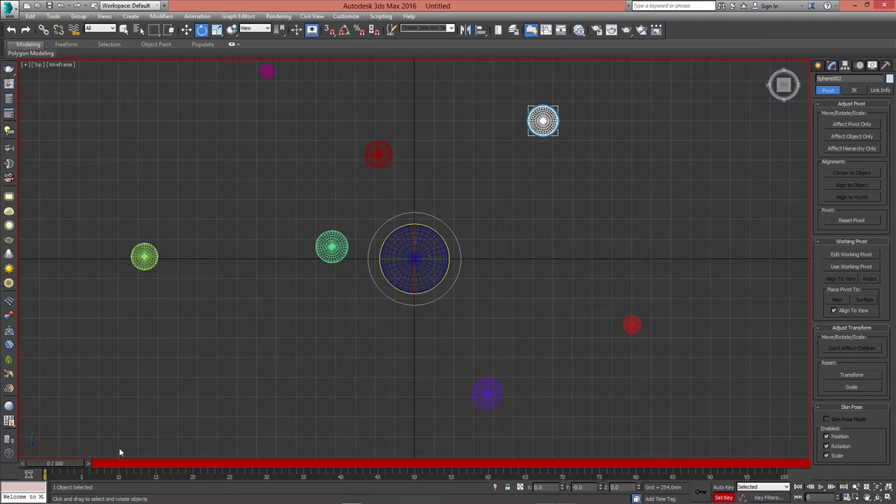
drag(66, 466, 764, 445)
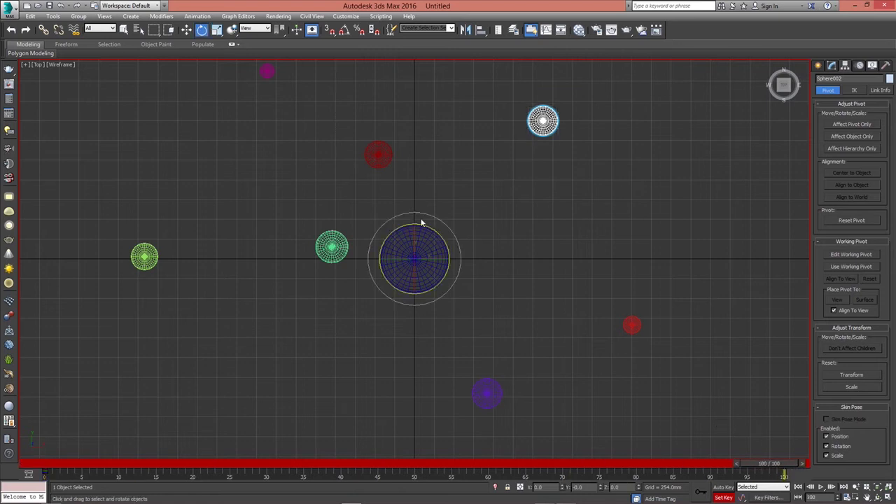
drag(421, 226, 809, 317)
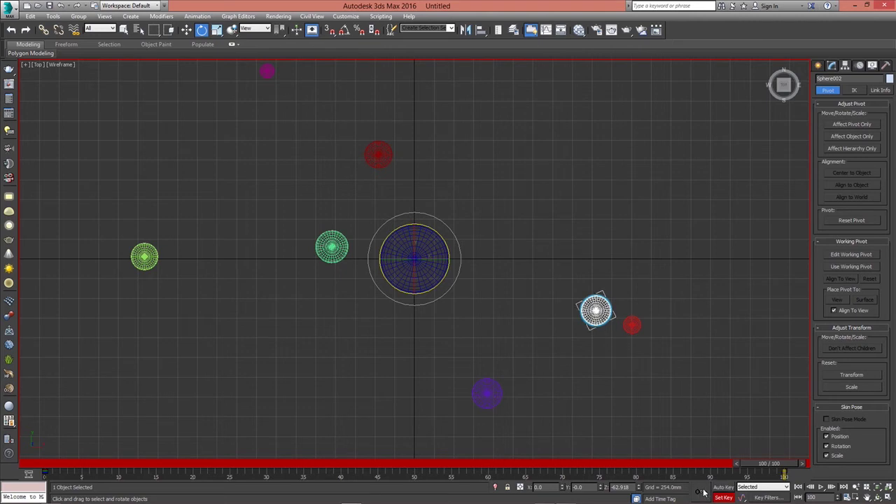
Step: Key the dark red sphere at frame 0 and at frame 100, rotated to about 88 degrees about Z at frame 100
drag(748, 464, 36, 425)
key(e)
click(378, 154)
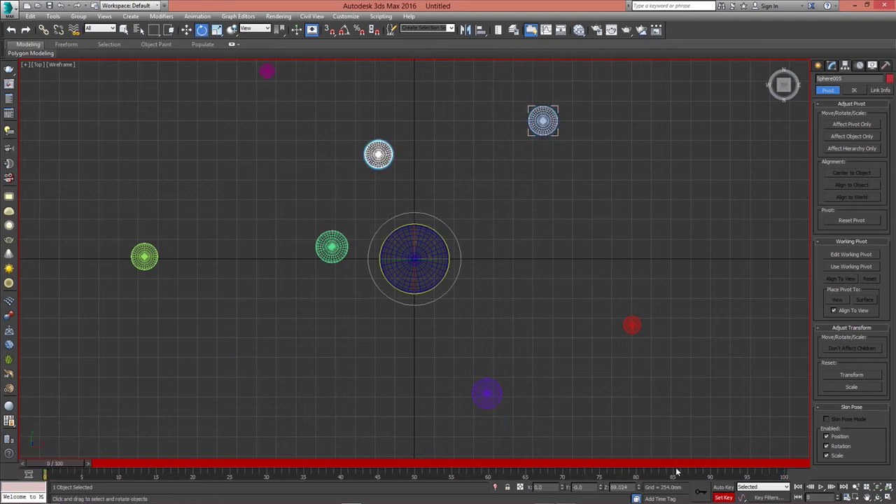
click(699, 493)
drag(69, 468, 770, 466)
key(e)
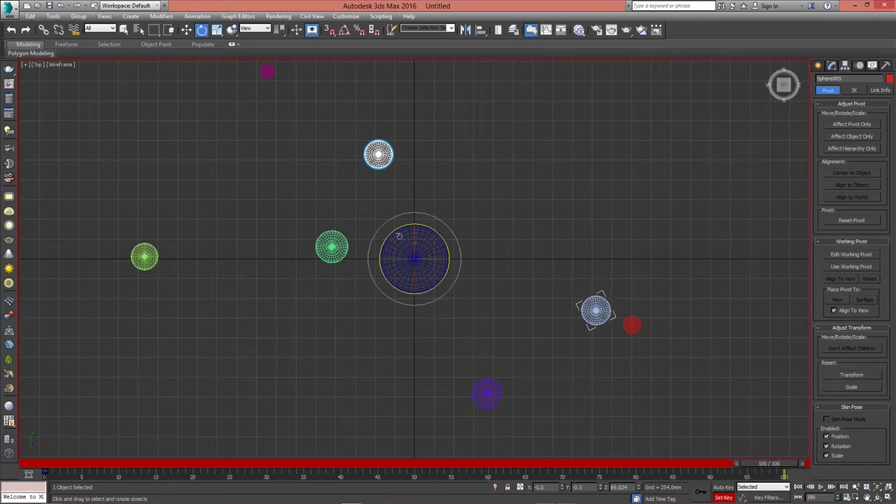
drag(394, 230, 518, 266)
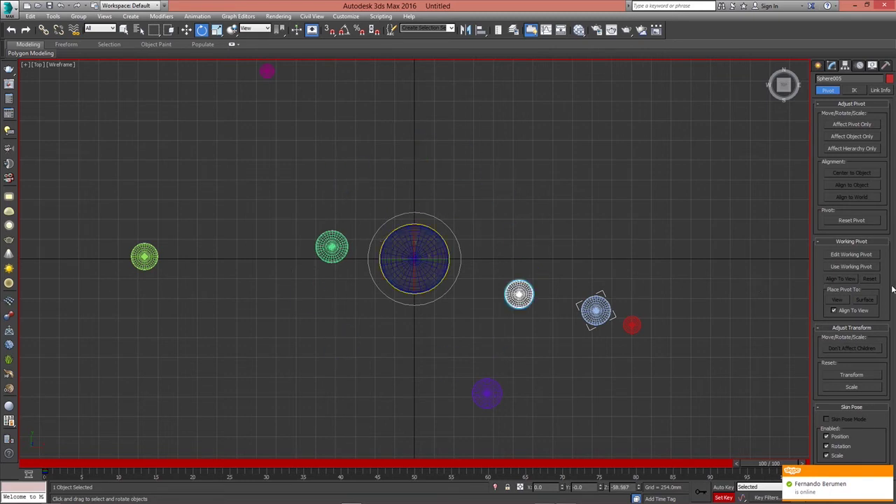
key(ctrl+z)
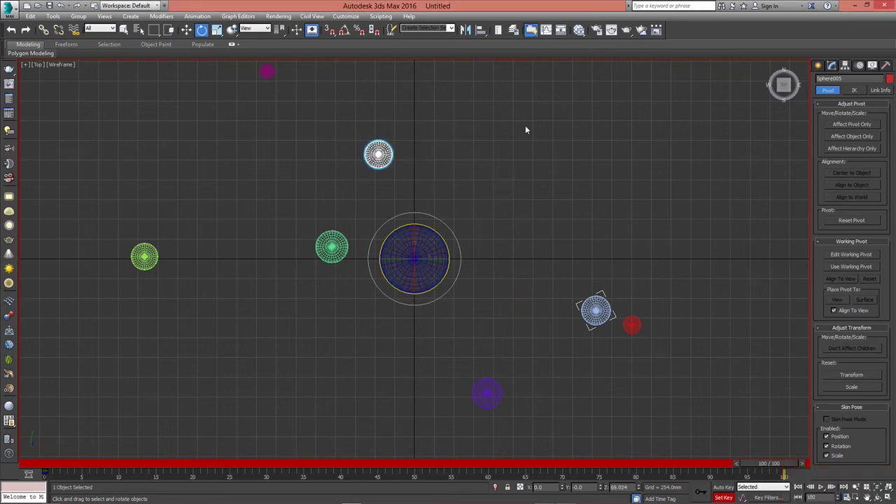
drag(413, 218, 759, 270)
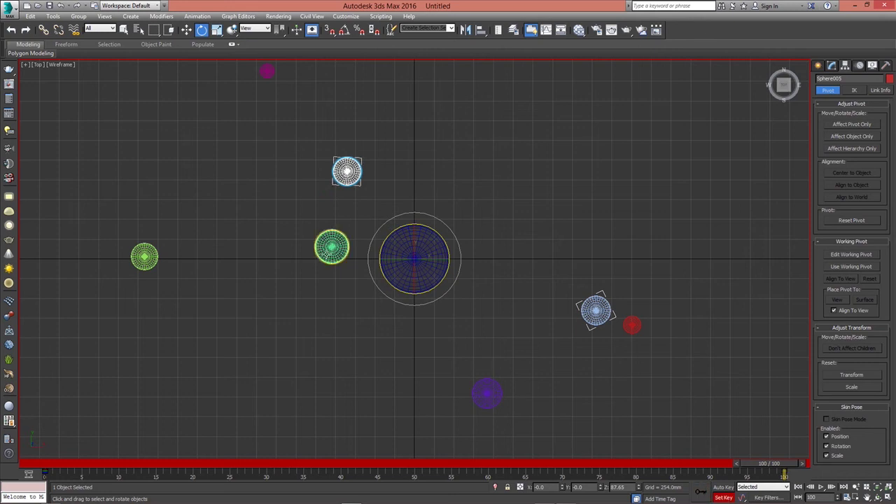
Step: Key the teal sphere at frame 0 and at frame 100, rotated to about 156 degrees about Z at frame 100
click(332, 246)
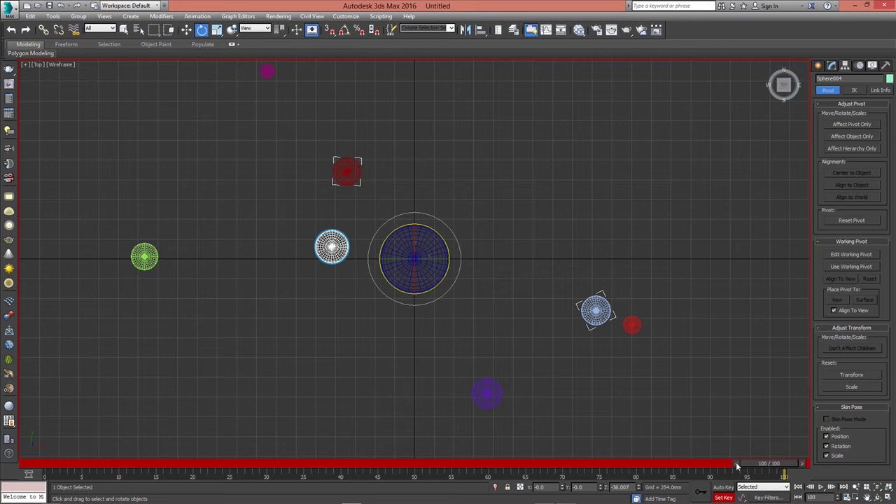
drag(744, 465, 28, 348)
key(e)
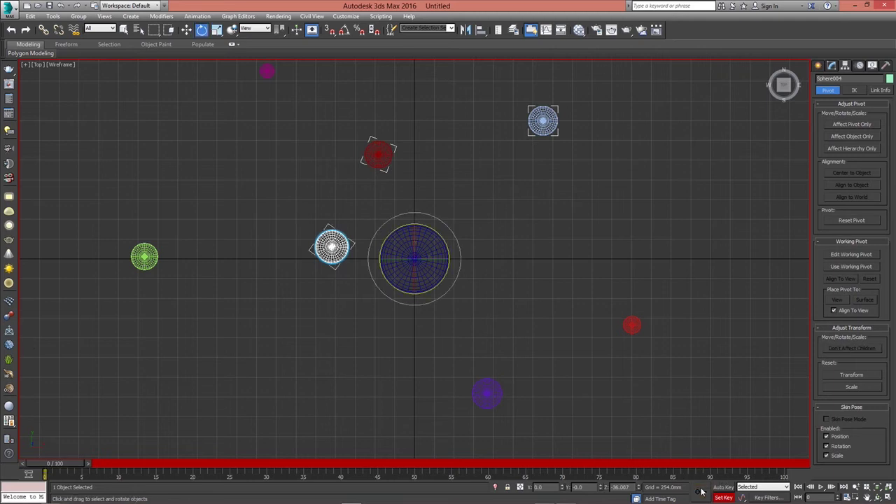
click(774, 467)
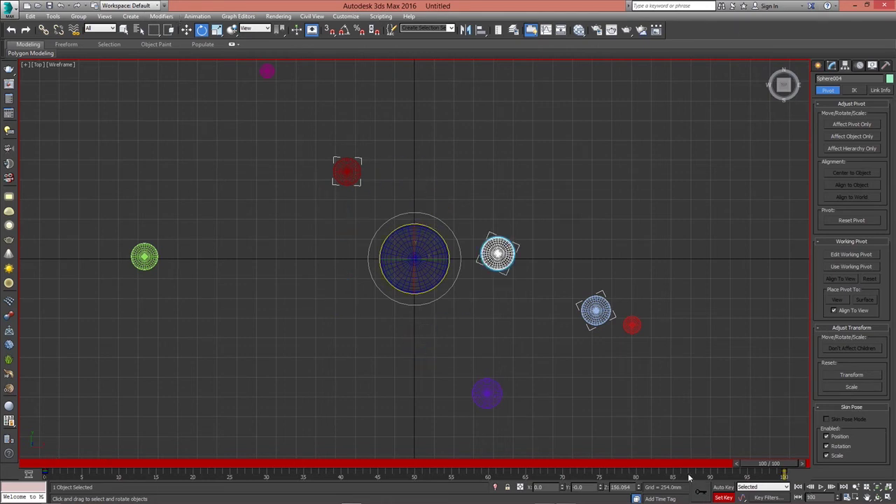
Step: Play the orbit animation of the three keyed spheres in the Top view and in the Perspective view
click(821, 487)
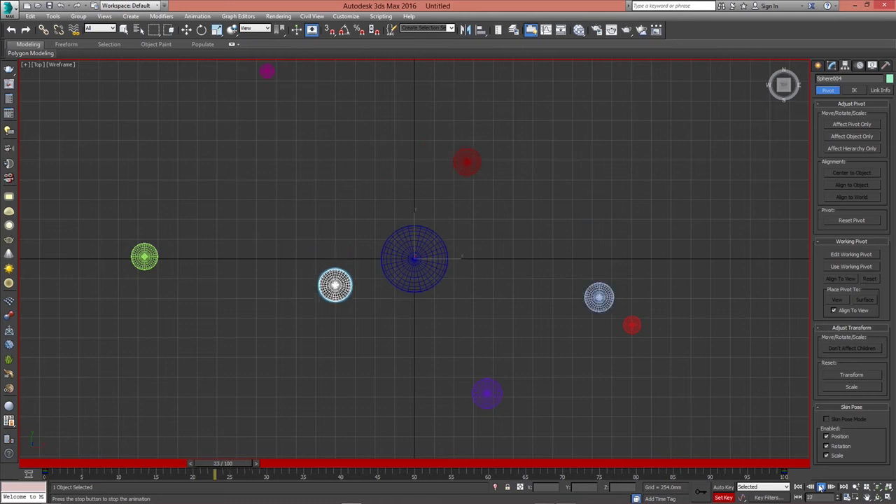
click(820, 488)
key(alt+w)
key(e)
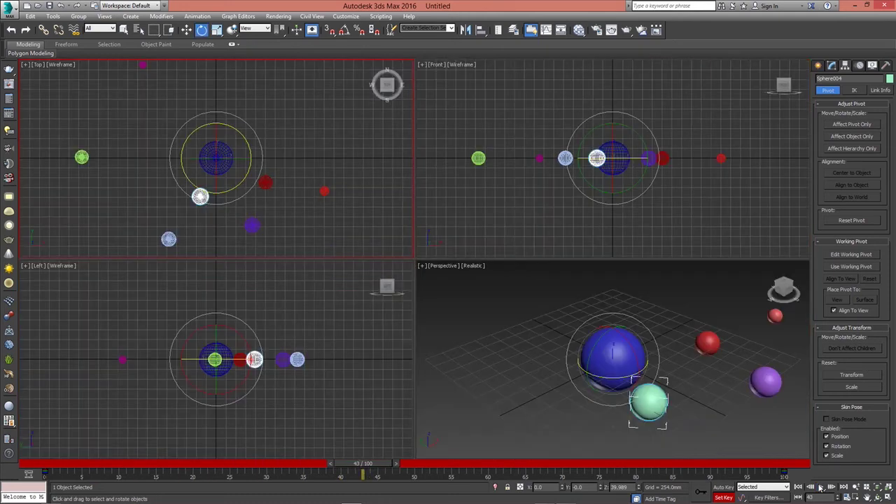
click(562, 343)
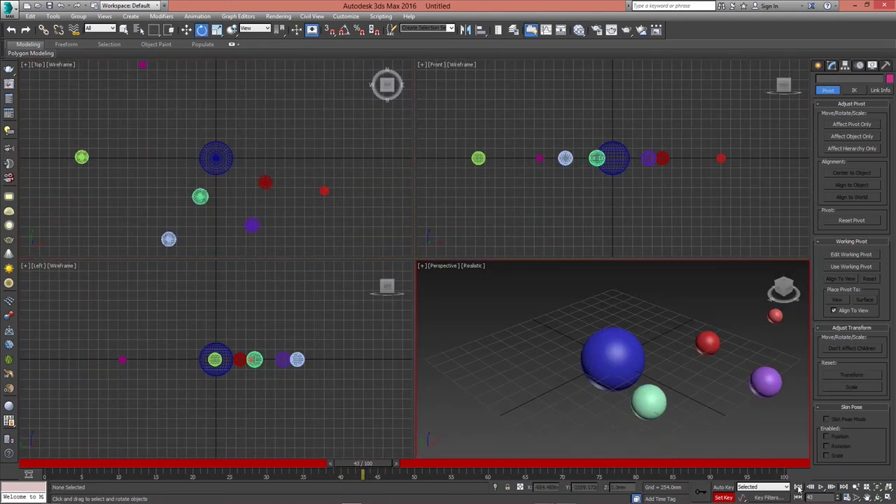
click(820, 488)
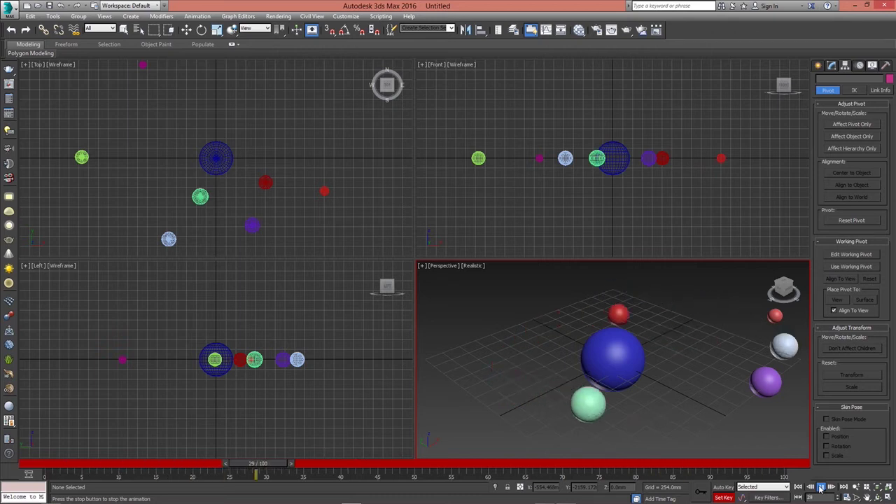
click(820, 488)
key(e)
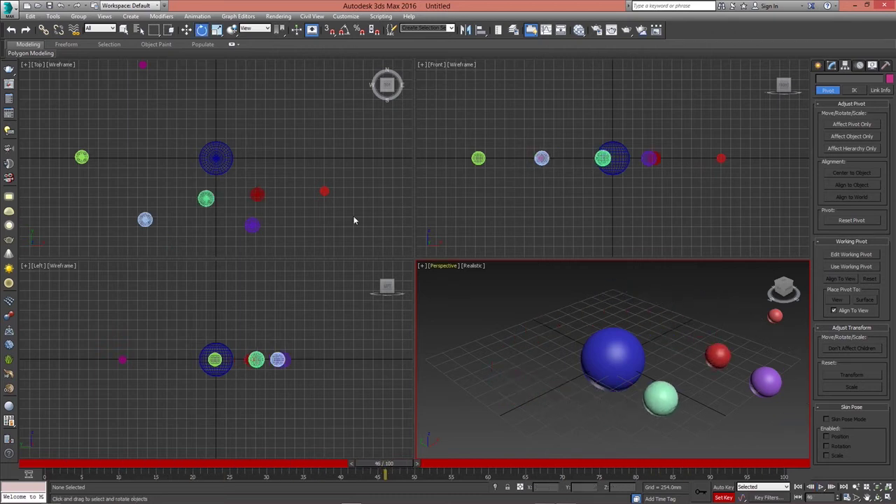
Step: In the maximized Top view, key the lime green sphere at frame 0 and at frame 100 with its rotation changed around the central sphere
key(alt+w)
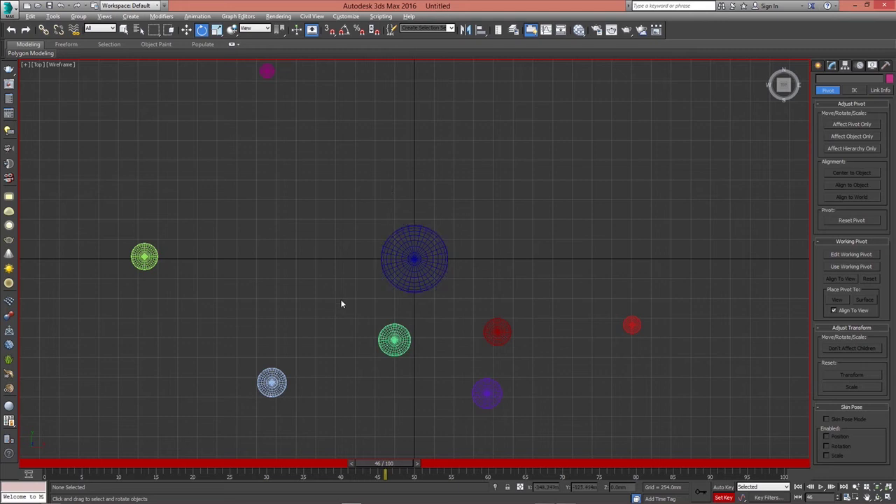
click(142, 263)
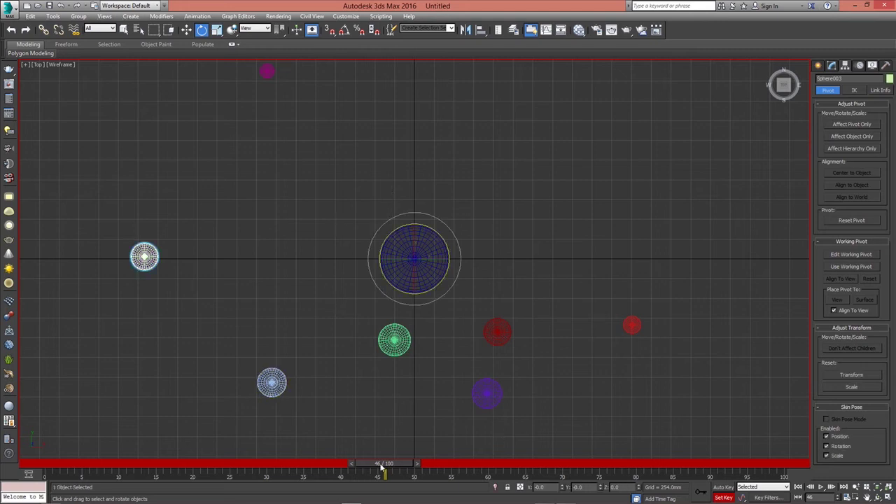
key(Home)
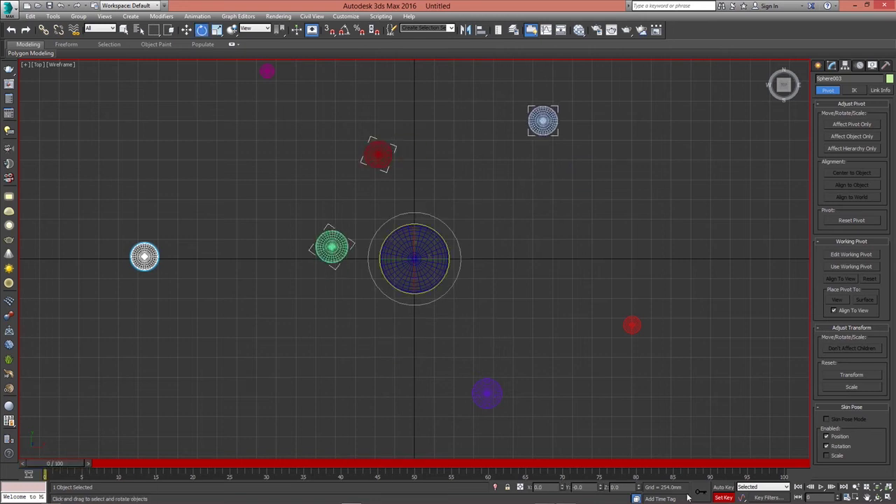
key(End)
click(392, 233)
click(144, 258)
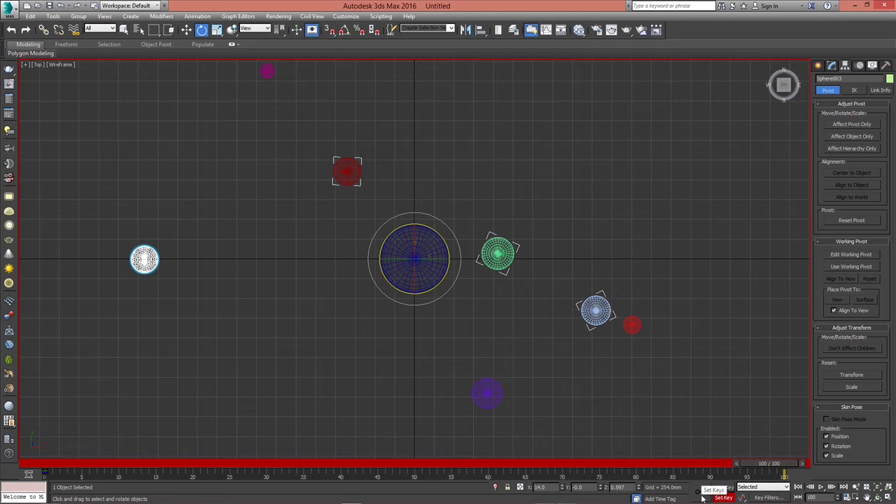
Step: Key the purple sphere at frame 0 and at frame 100, rotated about Z to the opposite side of the central sphere
click(487, 393)
key(Home)
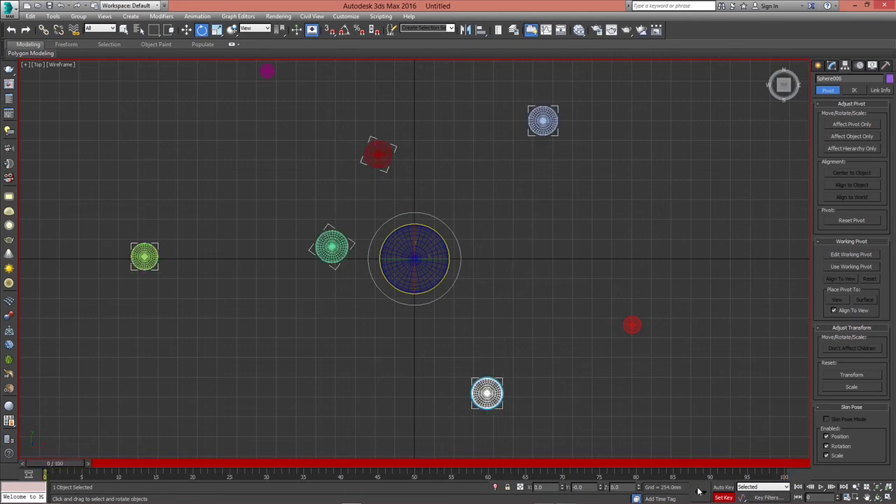
key(End)
drag(402, 294, 435, 212)
Step: Key the small bright red sphere at frame 0 and at frame 100, rotated to about 65 degrees about Z at frame 100
click(632, 324)
key(Home)
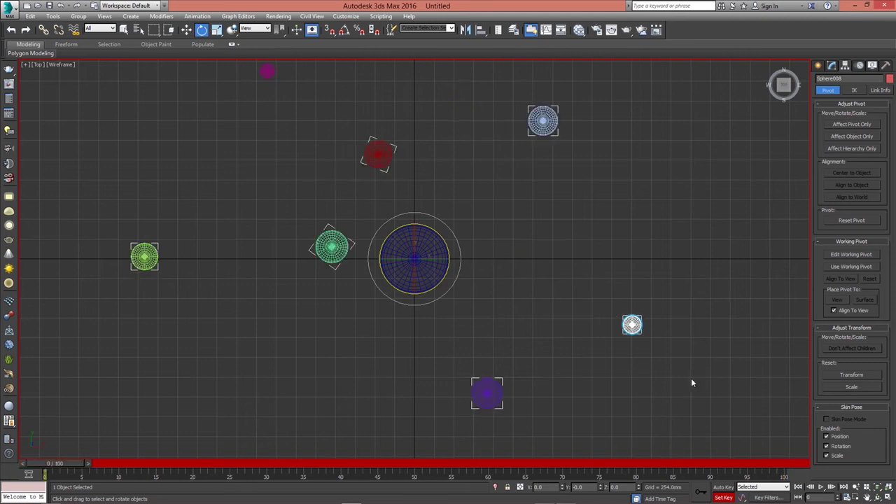
key(End)
drag(406, 222, 443, 207)
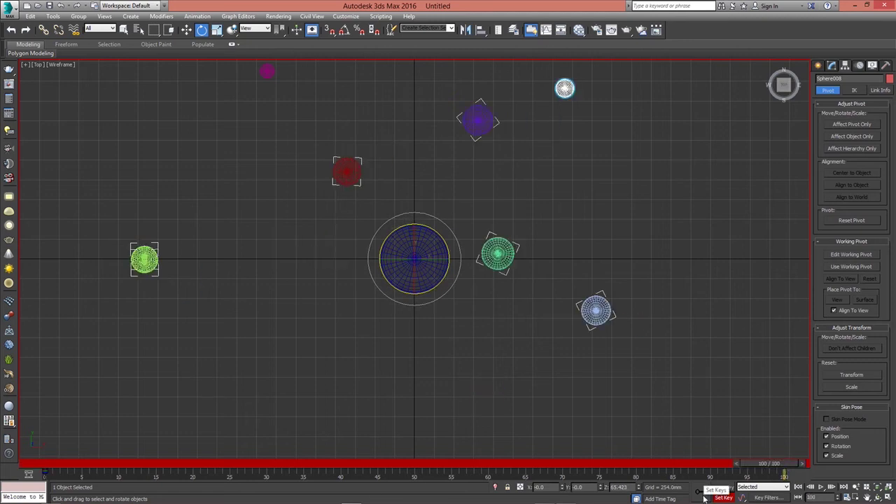
Step: Key the magenta sphere at frame 0 and at frame 100, rotated to about -120 degrees about Z at frame 100
click(267, 71)
key(Home)
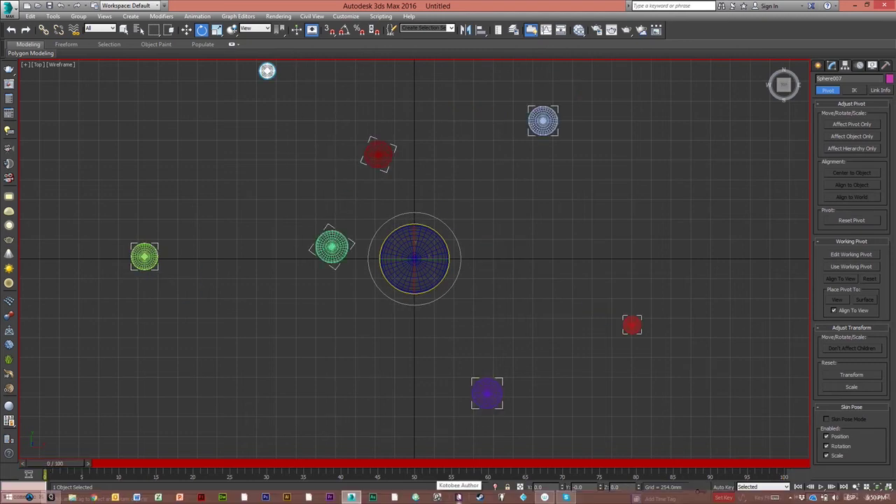
key(End)
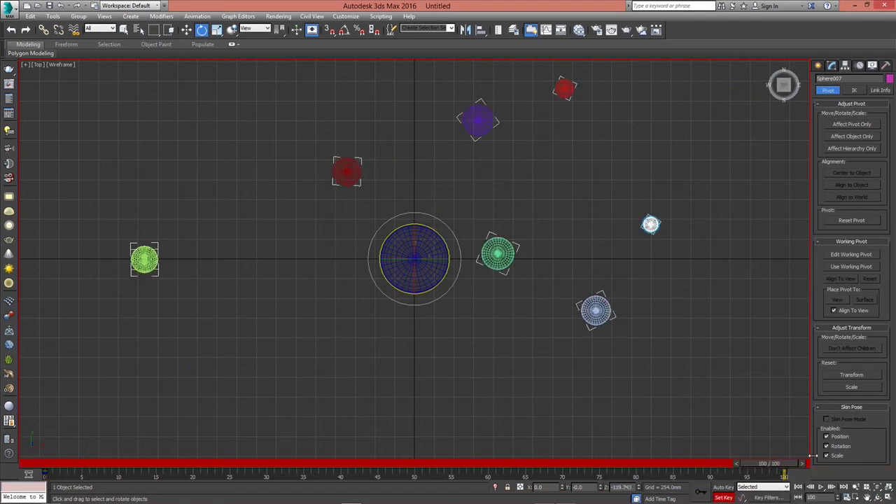
Step: Play the animation of all seven orbiting spheres in the Top view and in the Perspective view
click(821, 488)
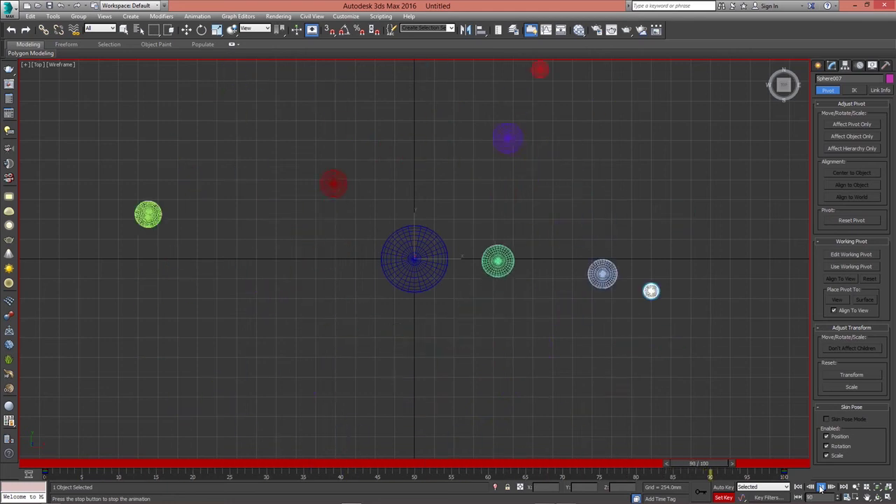
click(820, 487)
key(alt+w)
key(e)
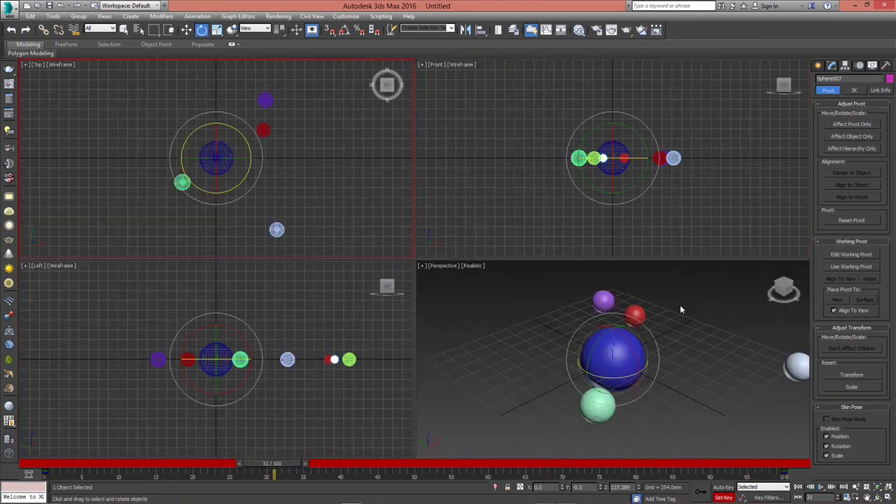
click(679, 317)
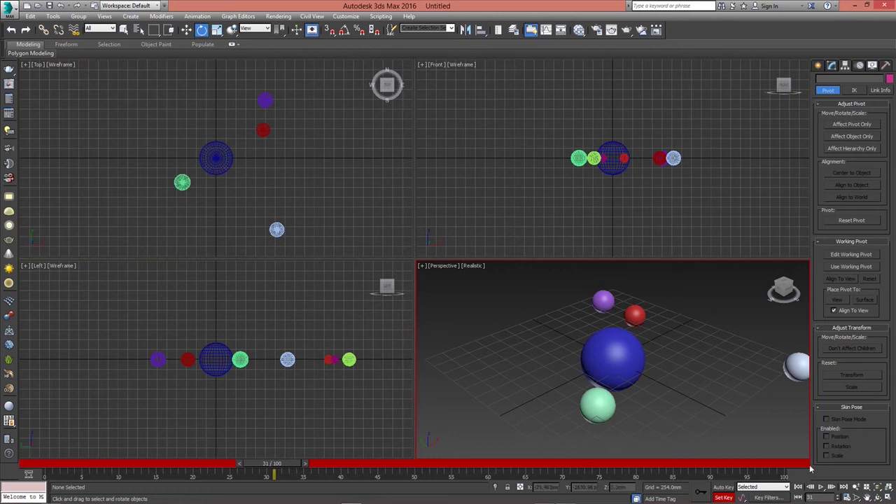
click(820, 487)
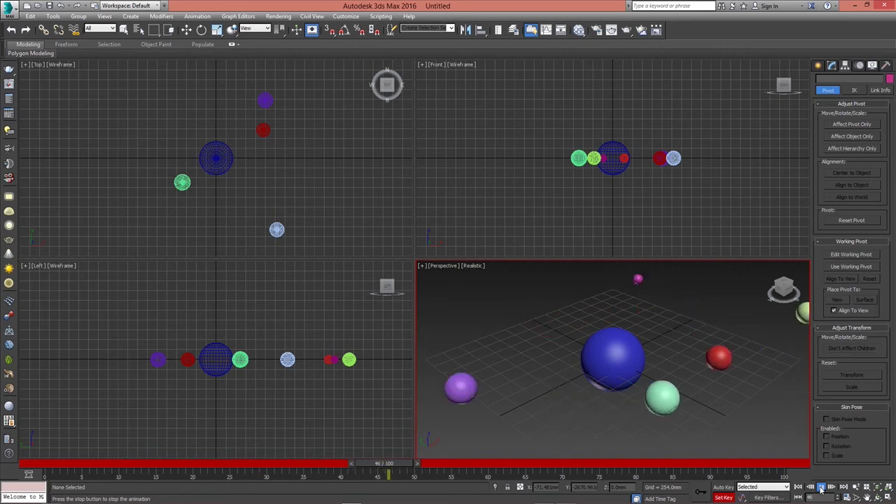
Step: Render frame 22 of the maximized Perspective view, open the Save Image dialog, and close it and the render without saving
key(alt+w)
key(e)
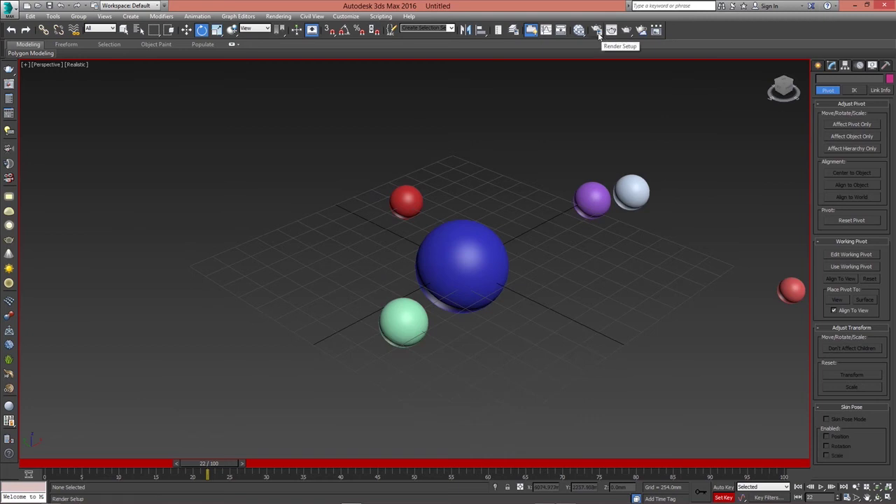
click(626, 31)
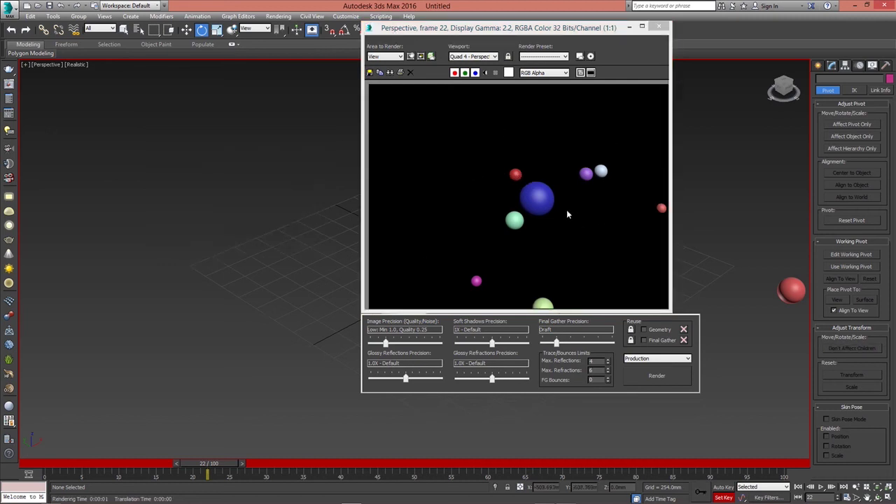
click(371, 72)
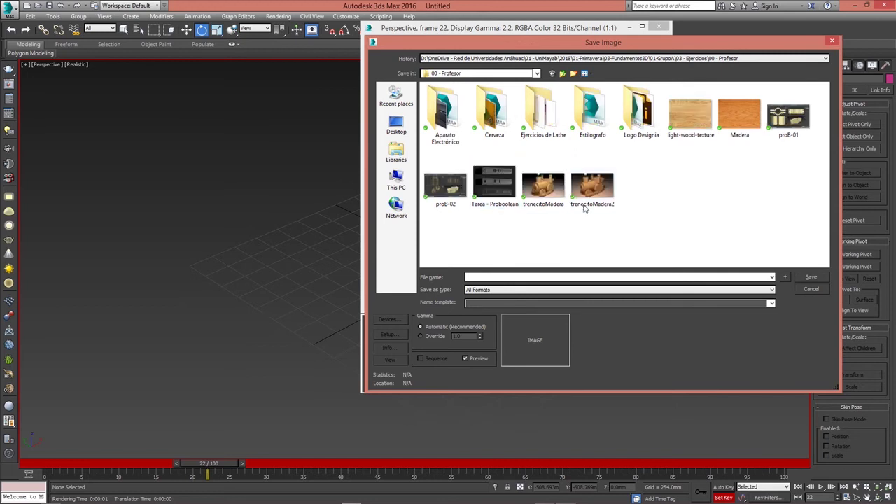
click(833, 41)
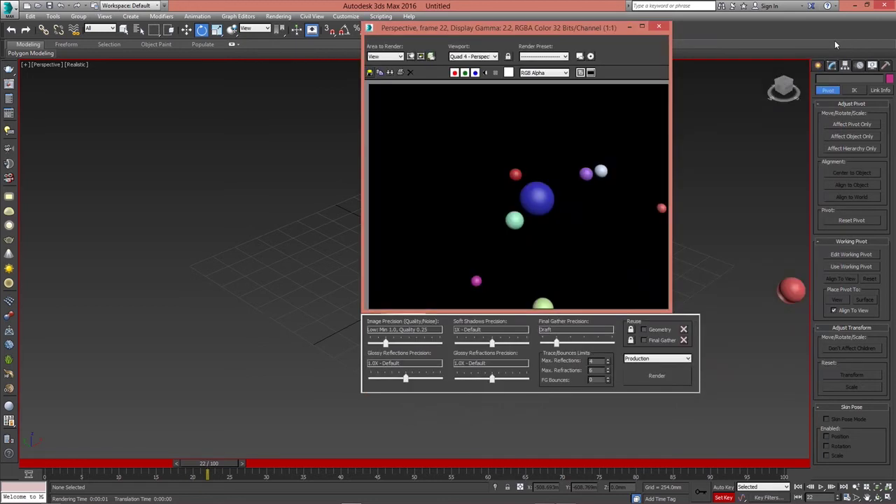
click(660, 27)
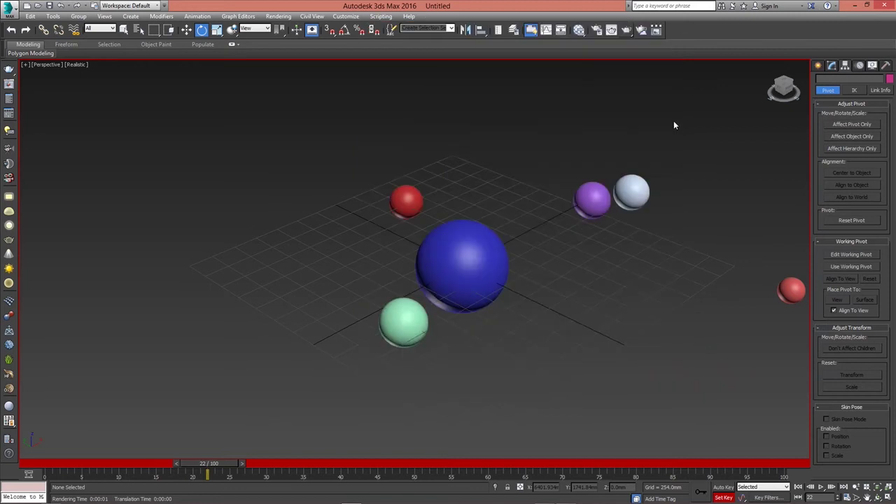
Step: In Render Setup, switch the time output to Active Time Segment and back to Single, and move the animation to frame 0
click(596, 31)
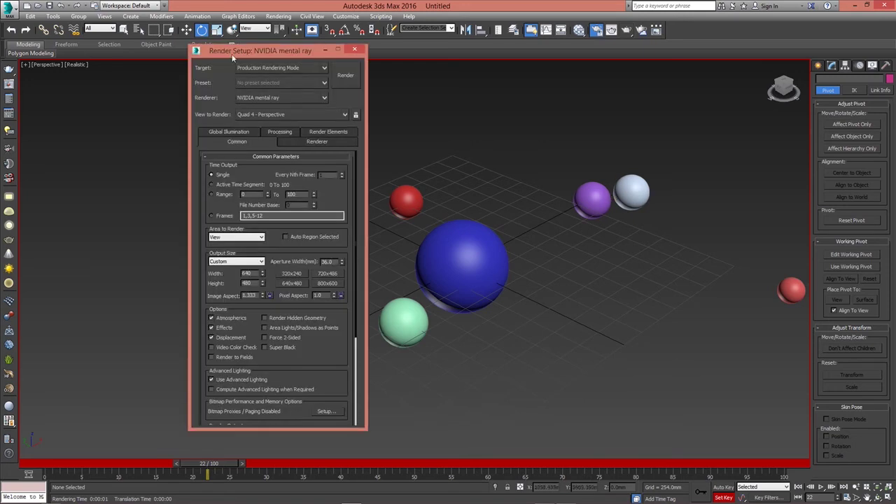
drag(248, 51, 249, 41)
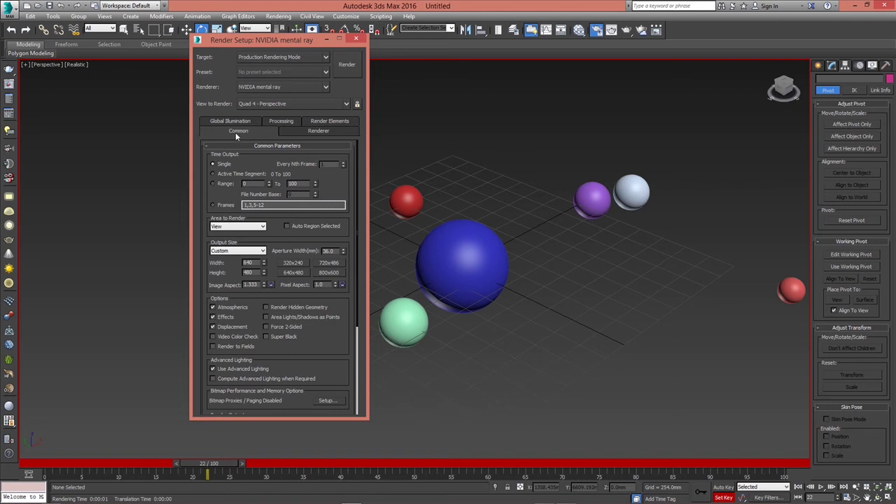
click(212, 173)
click(215, 467)
drag(214, 466, 70, 459)
key(e)
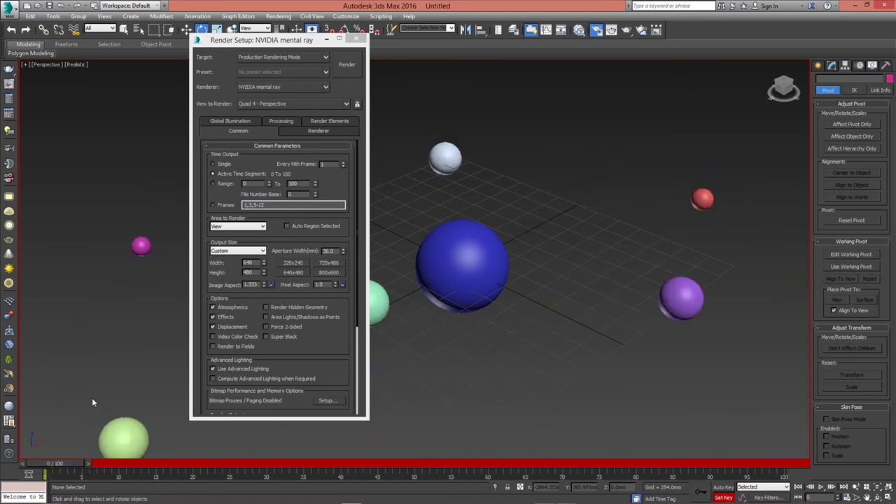
click(212, 166)
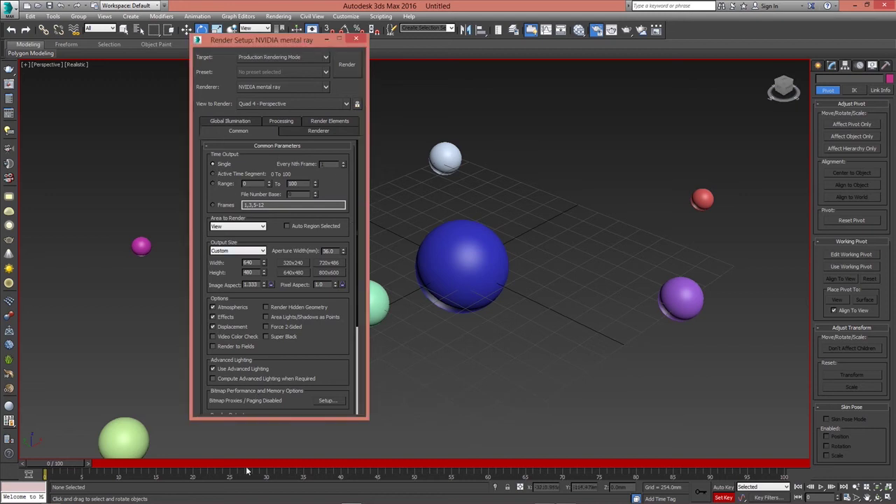
click(70, 468)
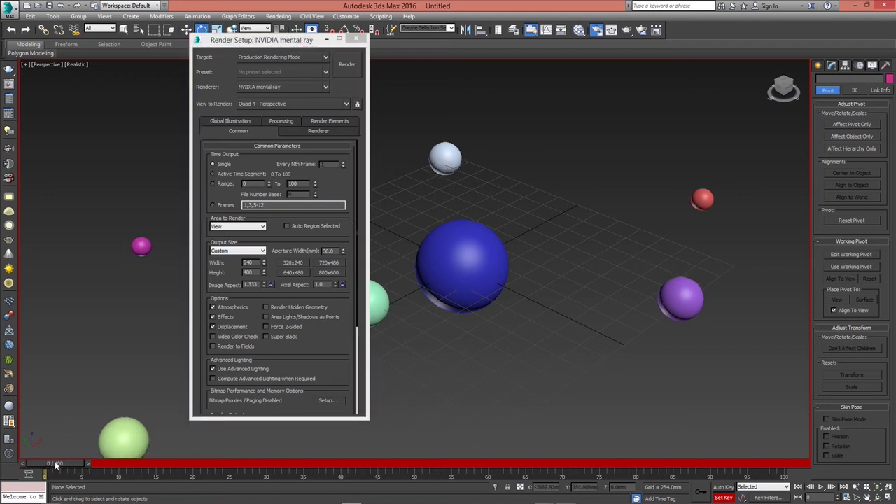
click(303, 44)
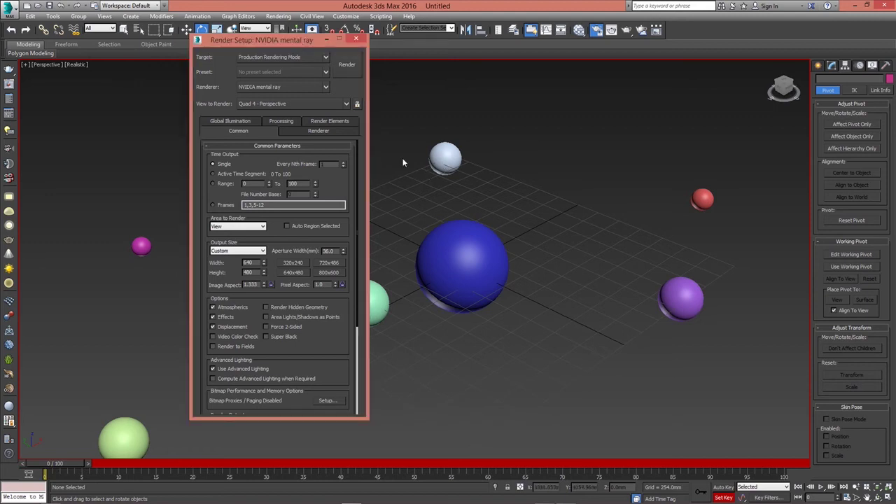
Step: Render frame 0 of the Perspective view with all spheres in view, and close the rendered frame window
drag(285, 39, 835, 82)
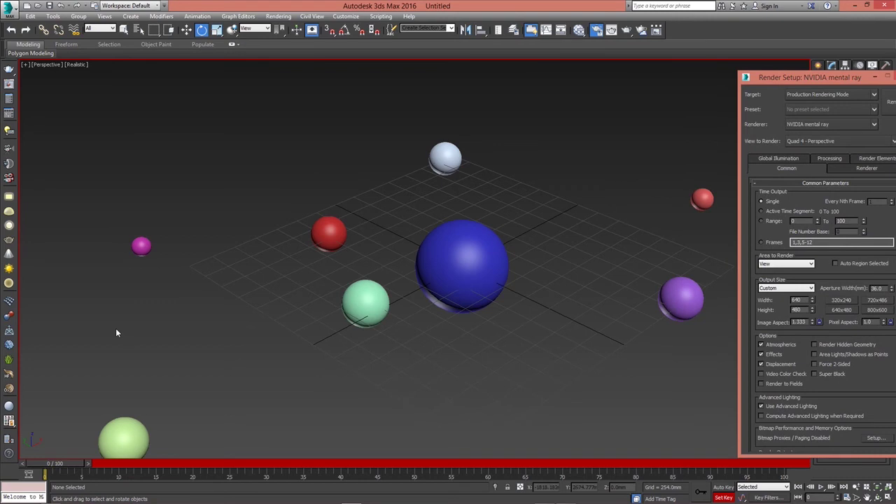
middle_drag(560, 311, 526, 290)
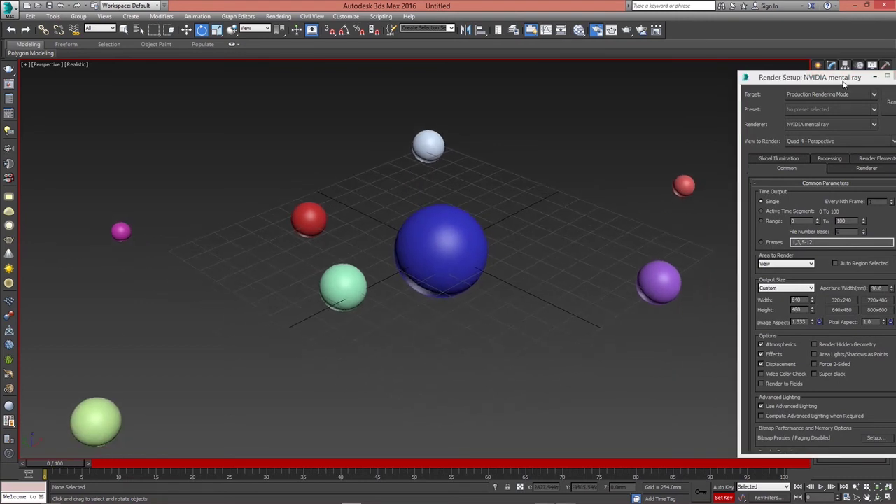
drag(843, 78, 765, 83)
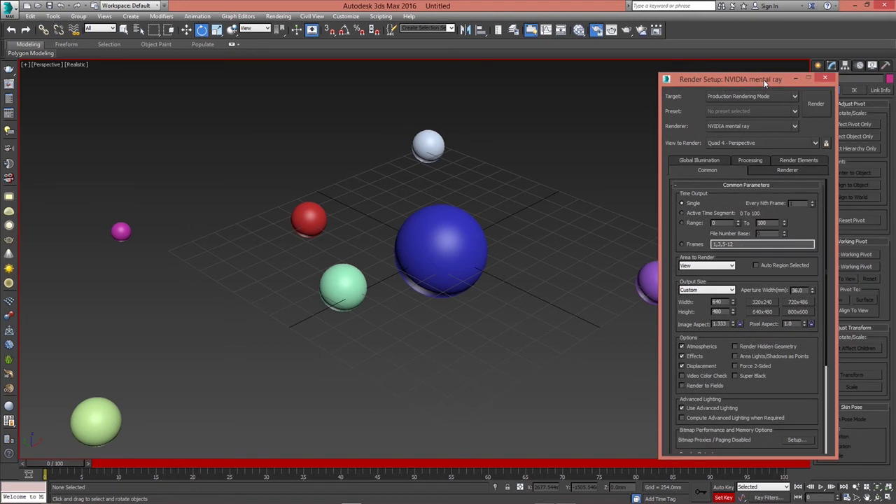
click(817, 103)
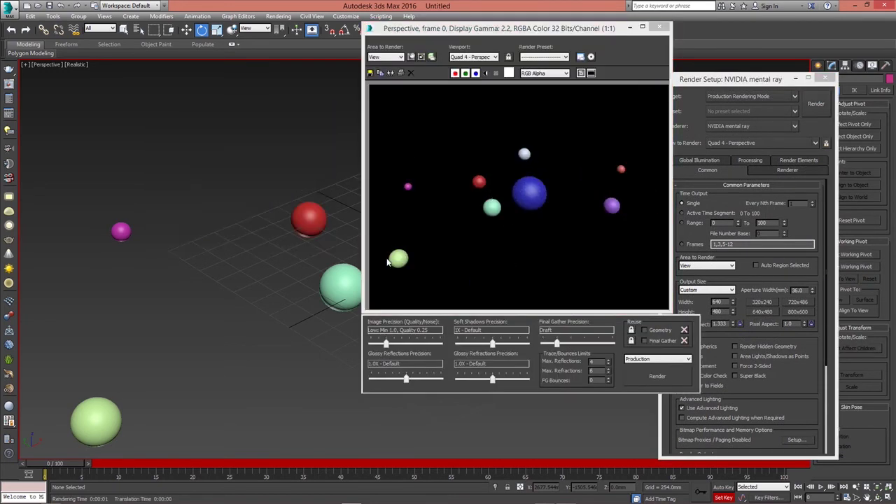
drag(584, 31, 618, 96)
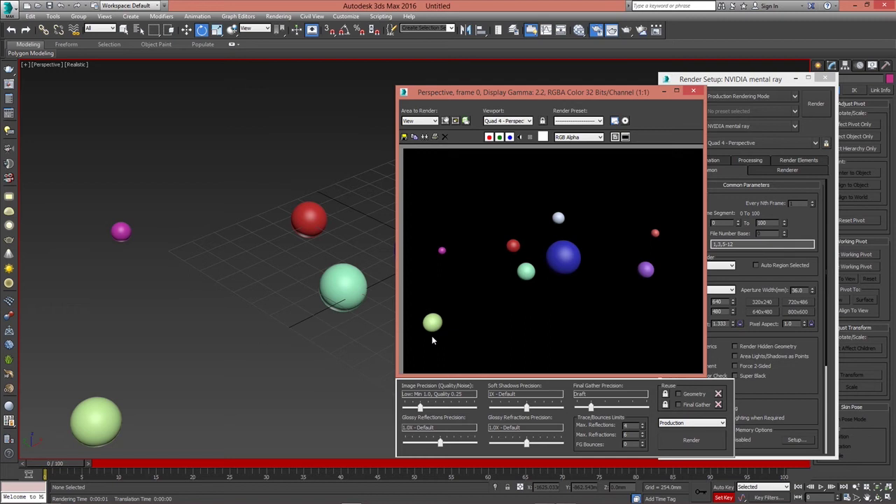
click(695, 92)
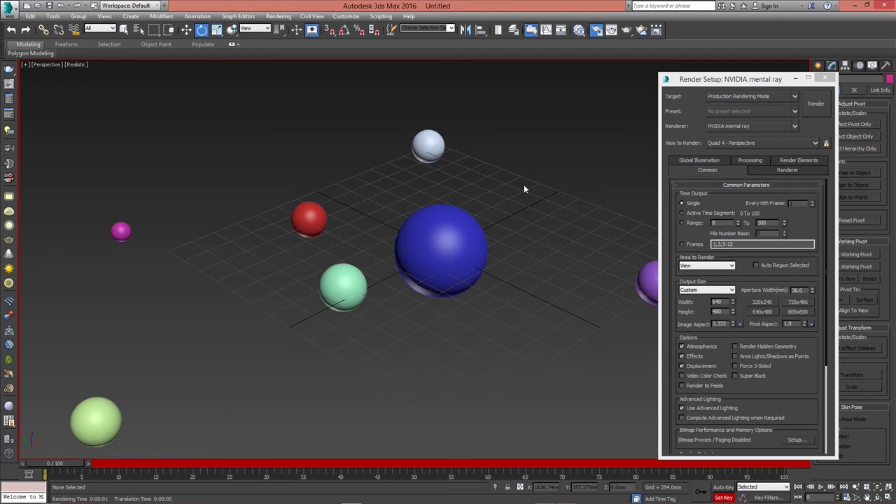
Step: Show the safe frame in the Perspective view and set the render output size to HDTV (video) at 1920x1080
key(shift+f)
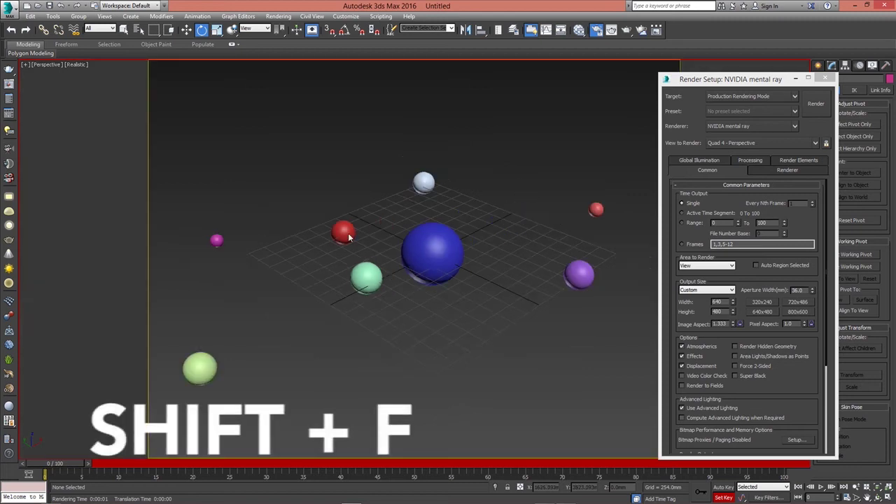
drag(692, 82, 726, 70)
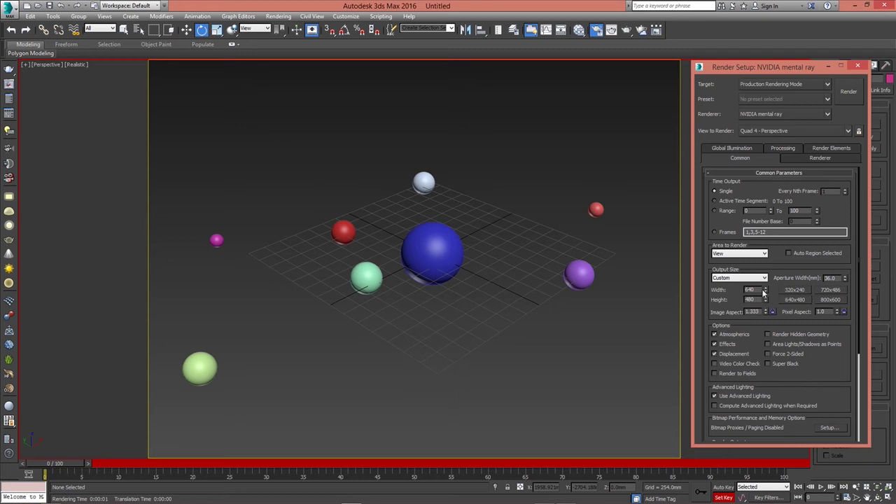
click(763, 281)
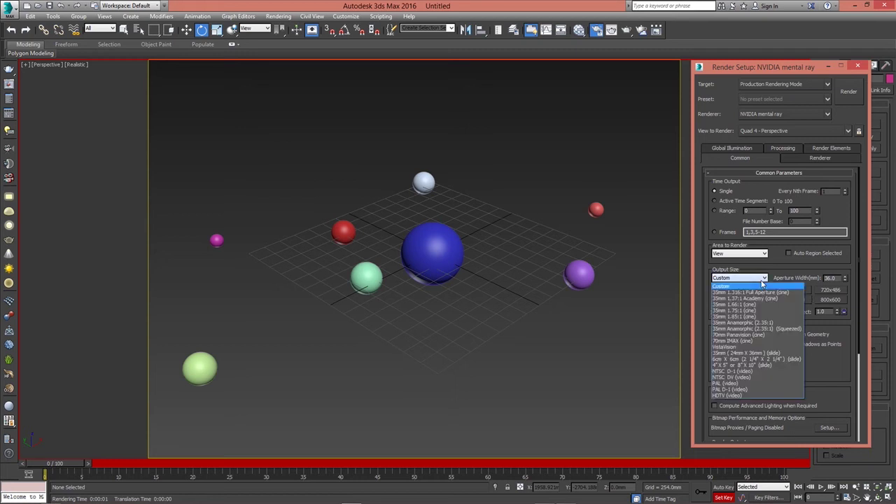
click(749, 395)
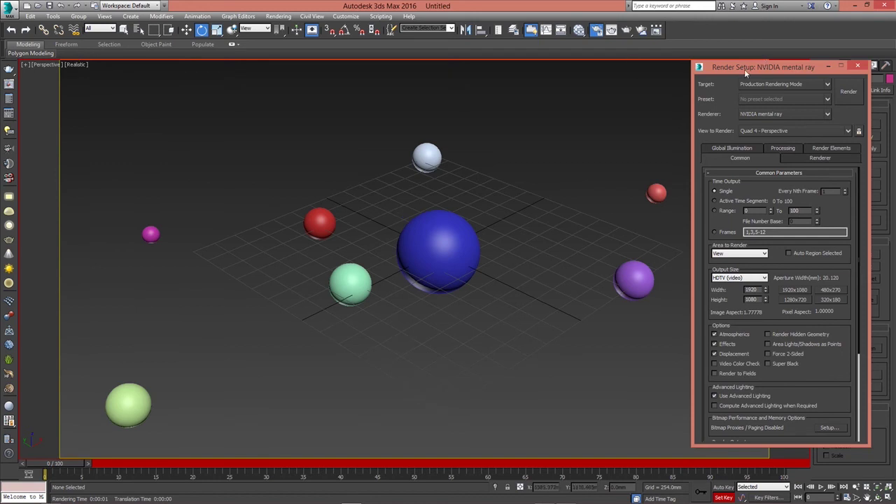
drag(737, 70, 834, 68)
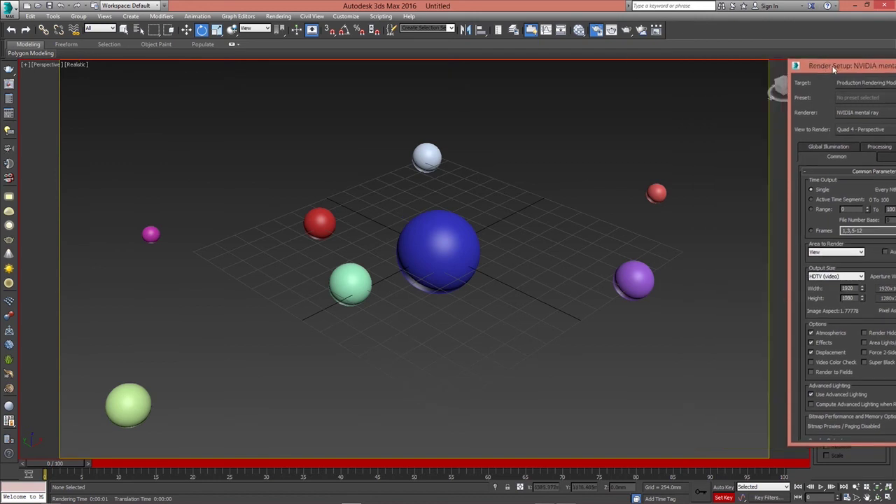
drag(833, 69, 700, 67)
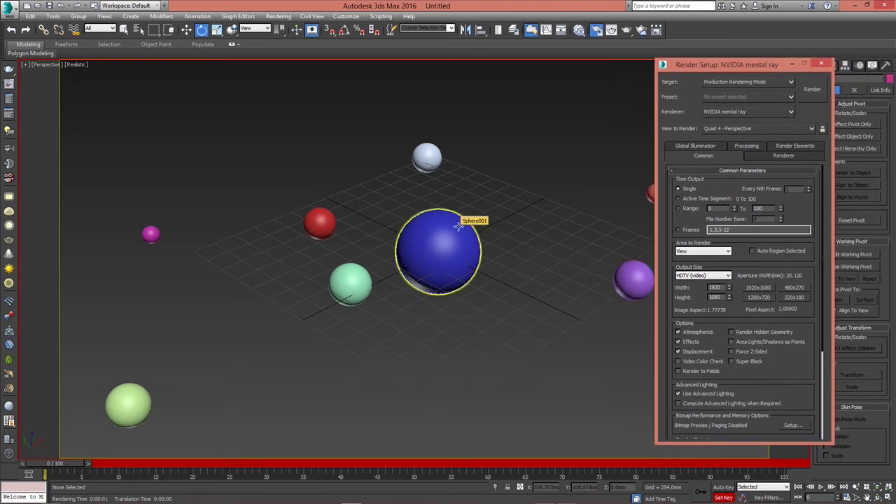
Step: Set the render output size back to Custom at 800x600
click(710, 277)
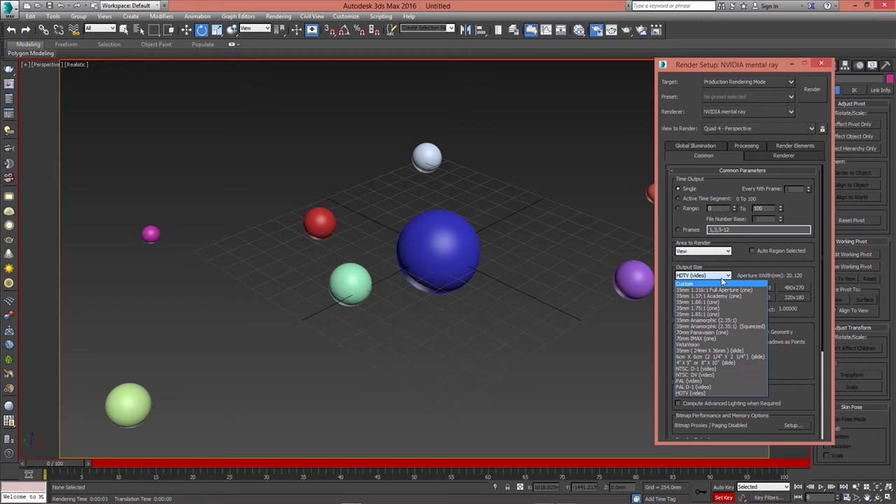
click(721, 277)
click(717, 277)
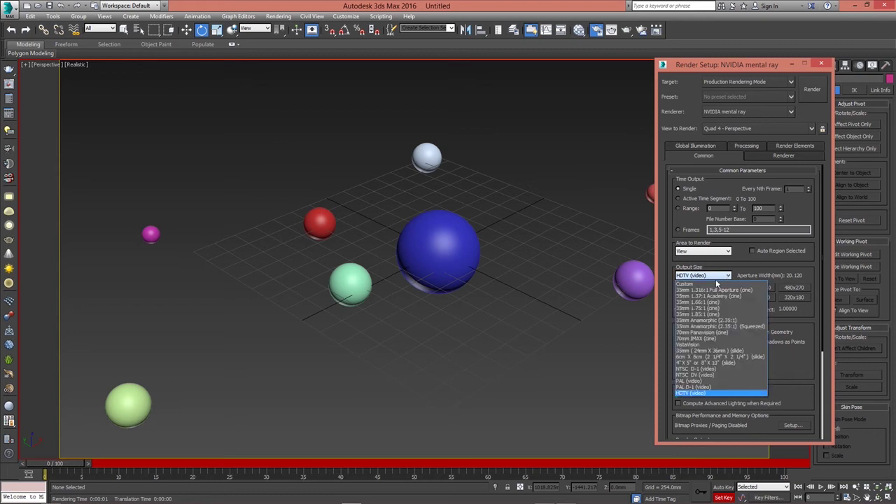
click(711, 283)
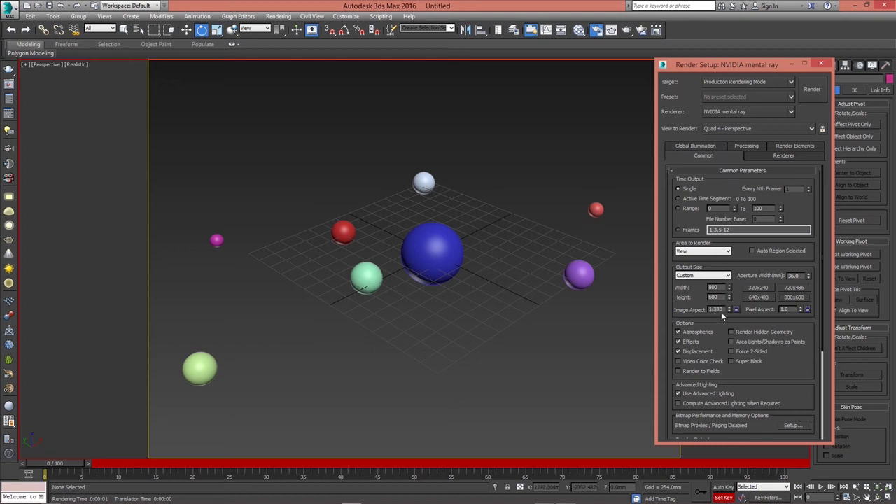
Step: Set the custom render output width to 100 and height to 300
double_click(720, 287)
text(100)
key(Tab)
text(30)
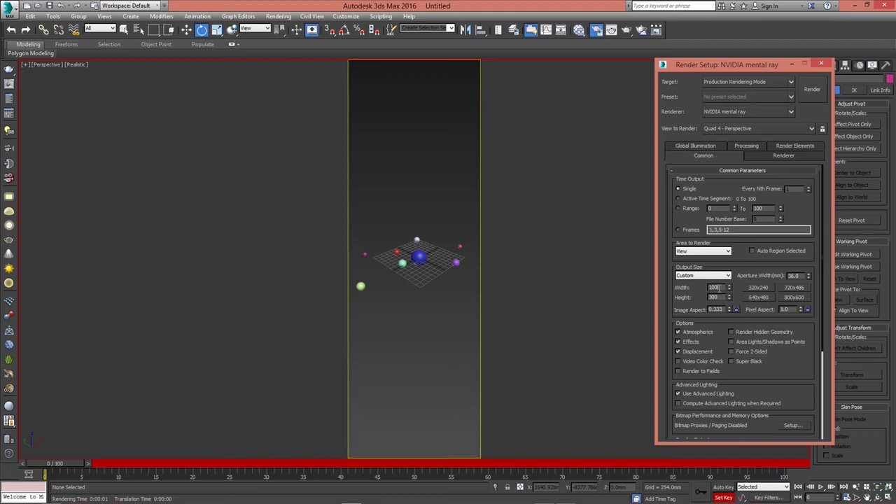
double_click(713, 289)
text(100)
click(725, 277)
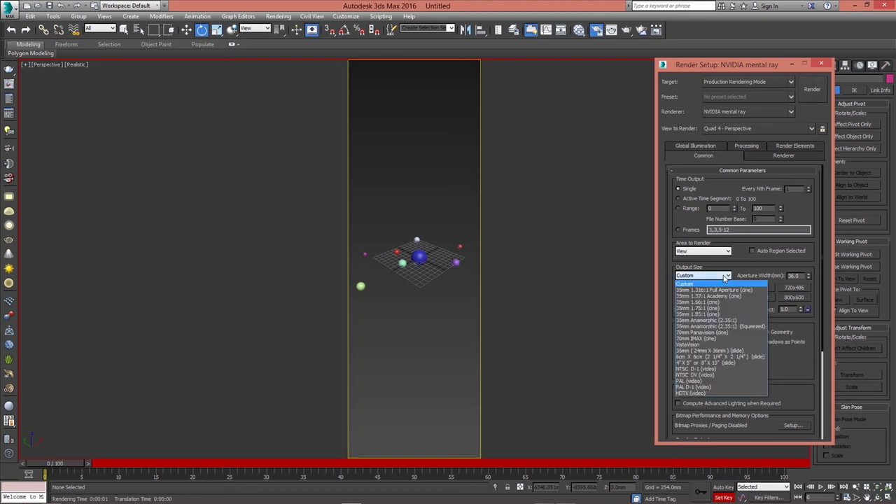
click(724, 277)
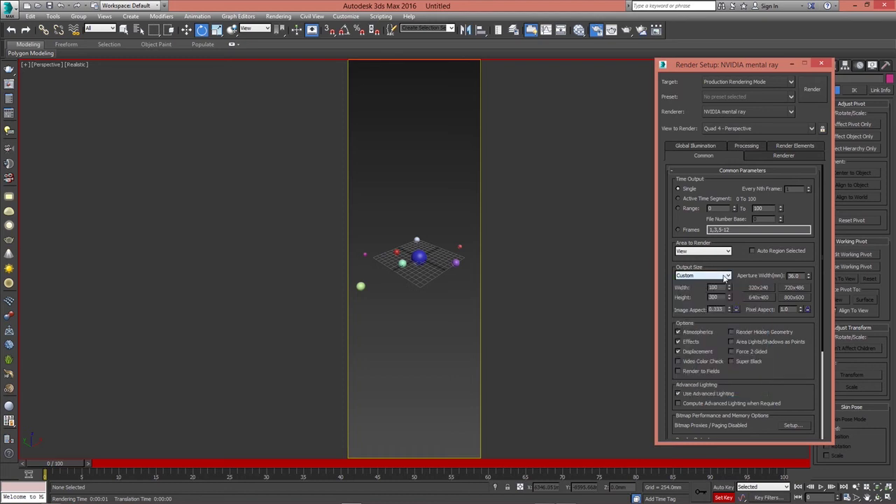
Step: Apply the 640x480 output preset, replace it with 800x600, and close Render Setup
click(760, 297)
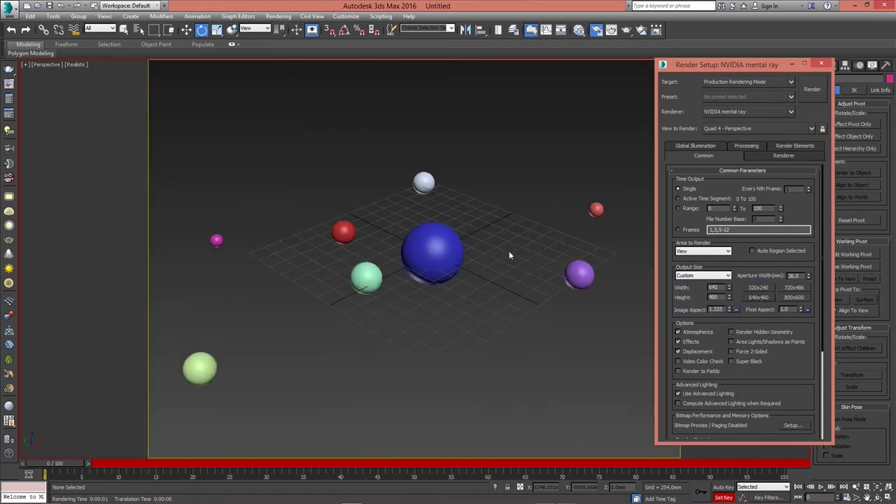
click(794, 297)
click(821, 65)
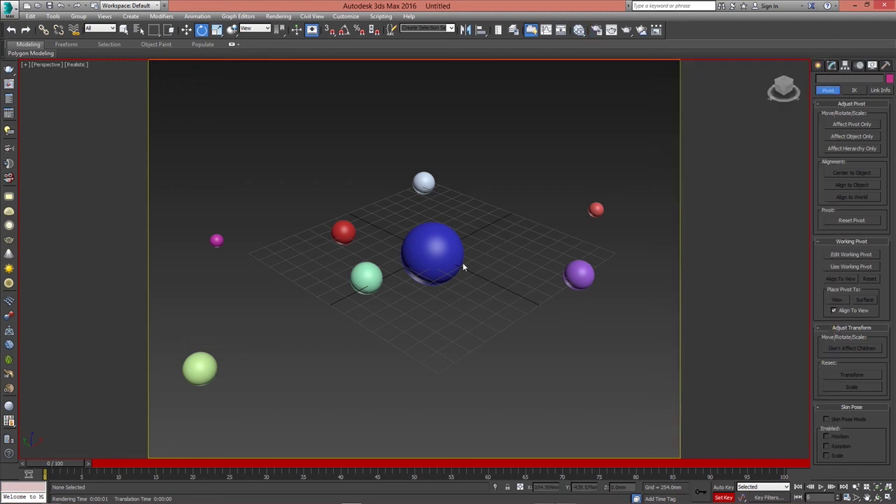
Step: Reframe the Perspective view closer to the central blue sphere and scrub the animation to frame 99
alt+middle_drag(477, 279, 530, 236)
scroll(477, 276, up, 3)
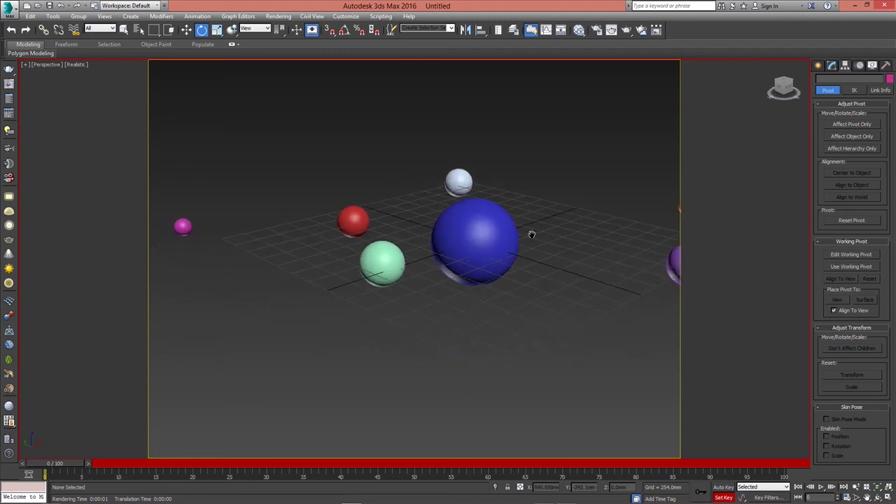
alt+middle_drag(480, 276, 533, 268)
drag(82, 464, 792, 438)
key(e)
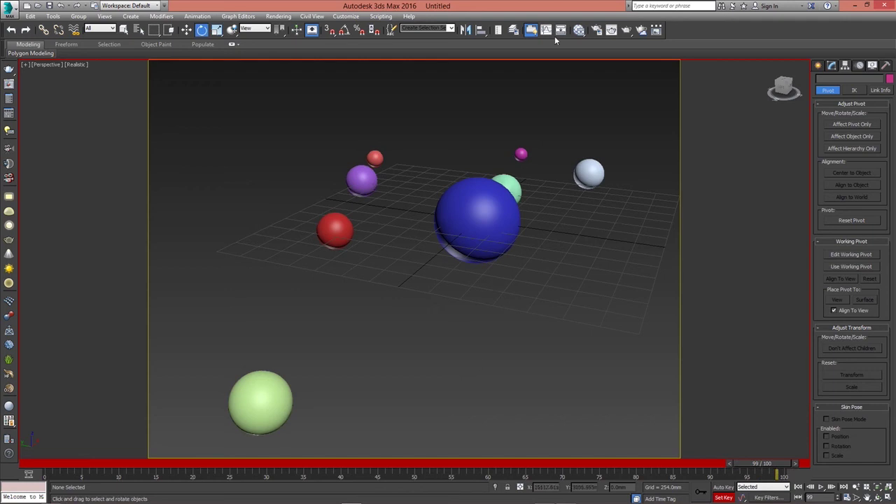
Step: Reopen Render Setup and set the time output to Active Time Segment, frames 0 to 100
click(595, 31)
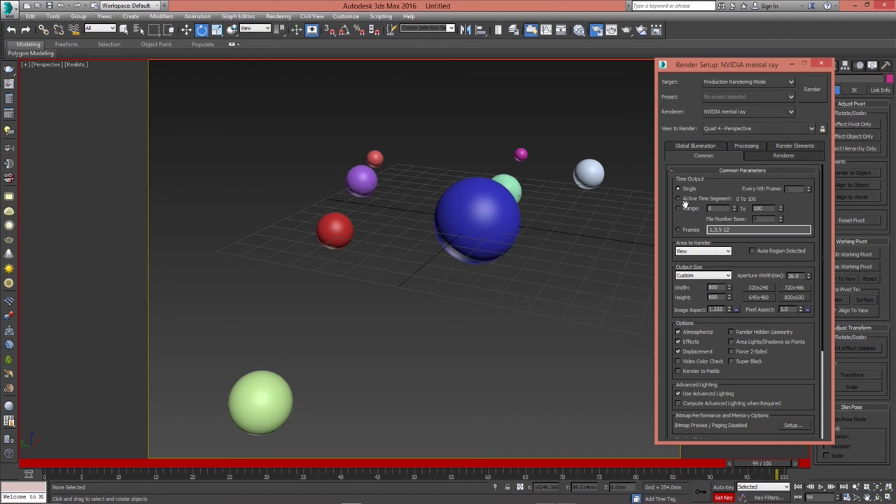
click(678, 199)
drag(792, 363, 794, 238)
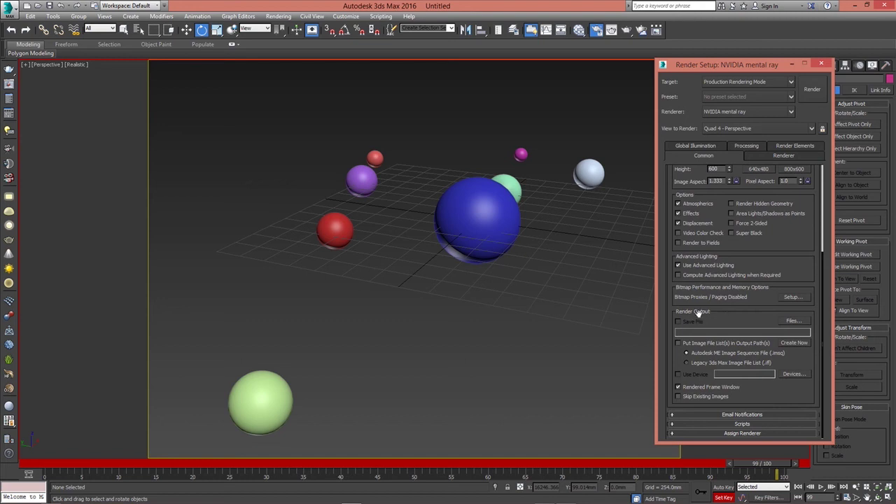
Step: Set the render output to an AVI file named test, saved on the Desktop
click(791, 322)
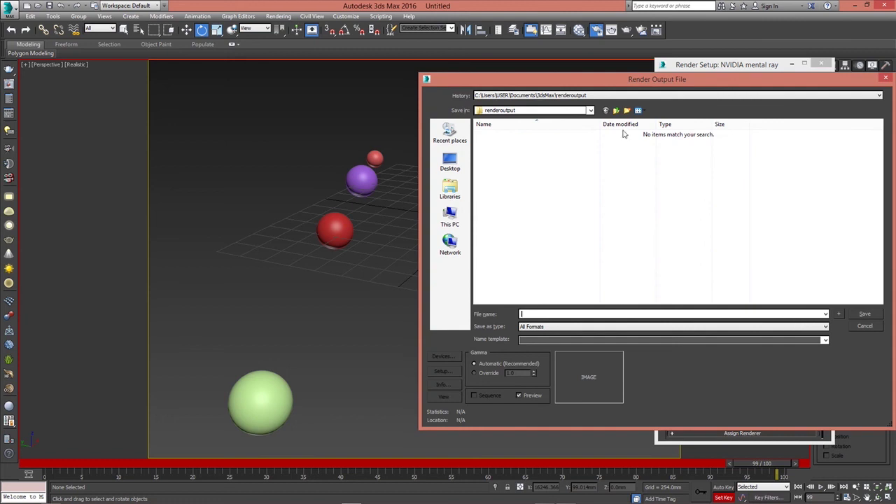
drag(645, 80, 618, 82)
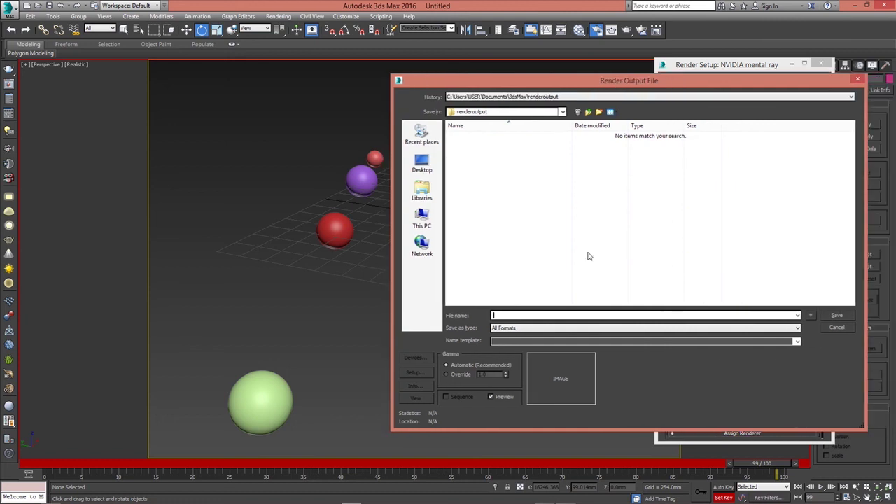
click(541, 328)
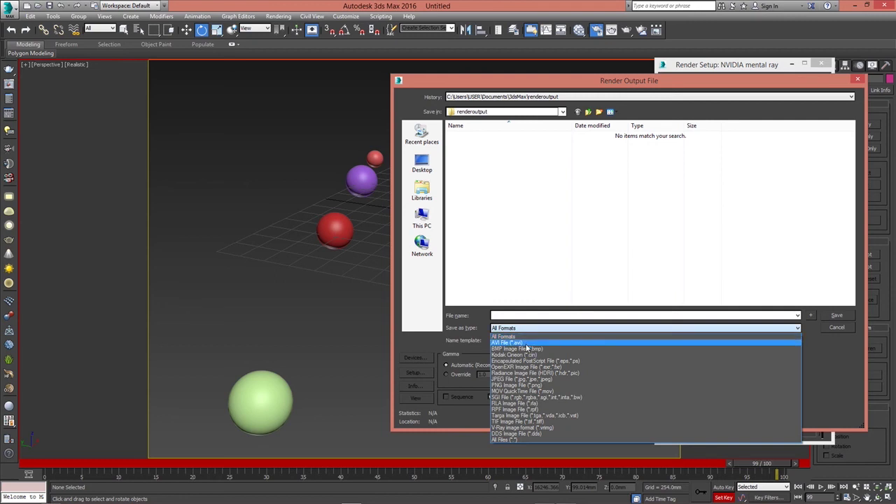
click(505, 342)
click(520, 315)
text(test)
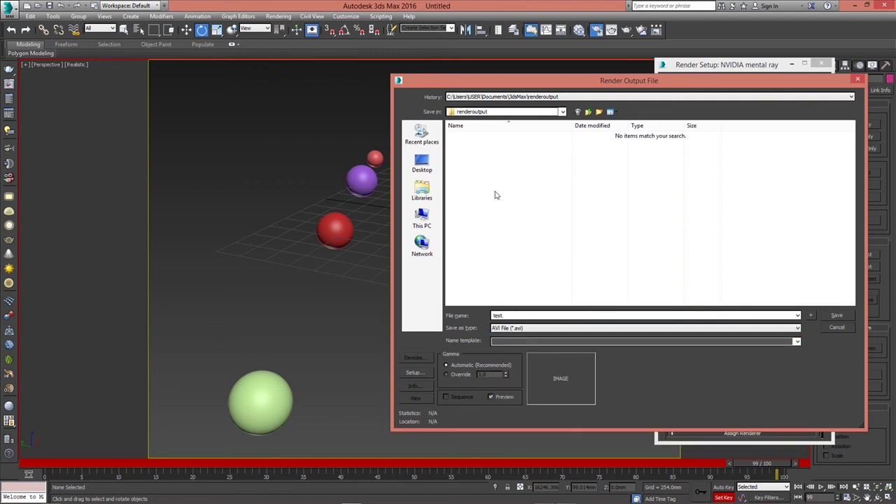
click(422, 164)
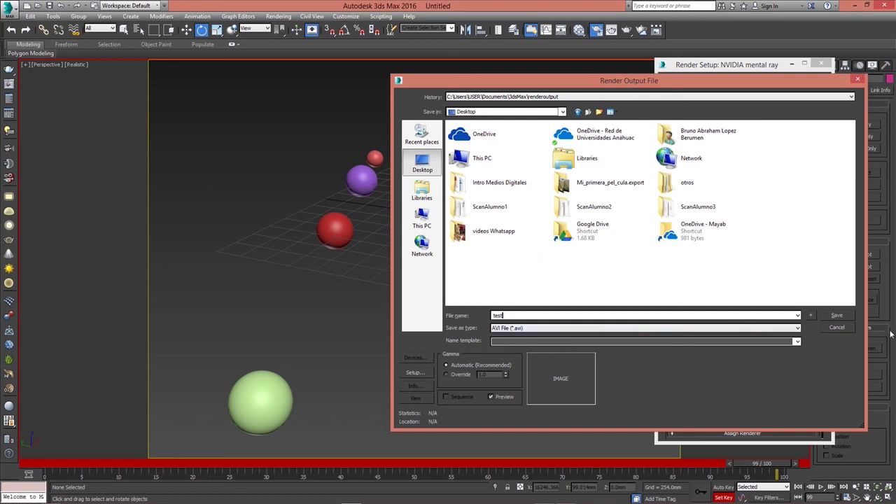
click(836, 316)
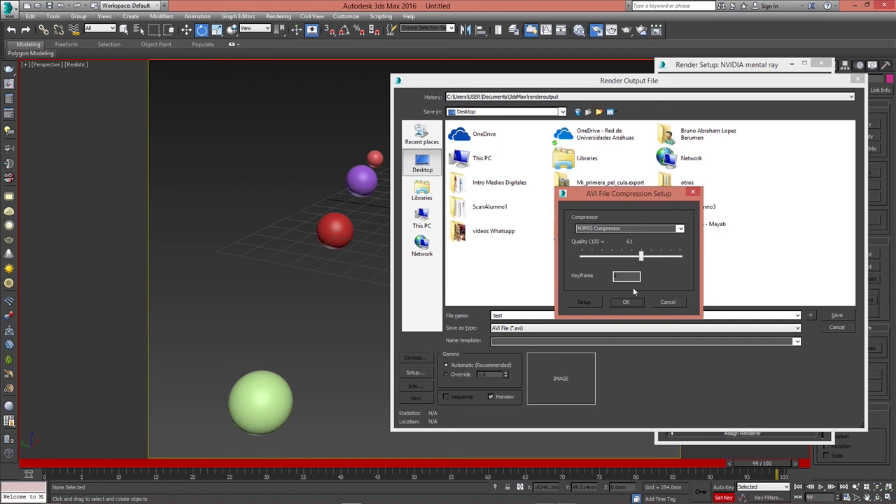
Step: Keep the MJPEG Compressor for the AVI, lower its quality slightly, and accept the compression settings
click(622, 229)
click(679, 228)
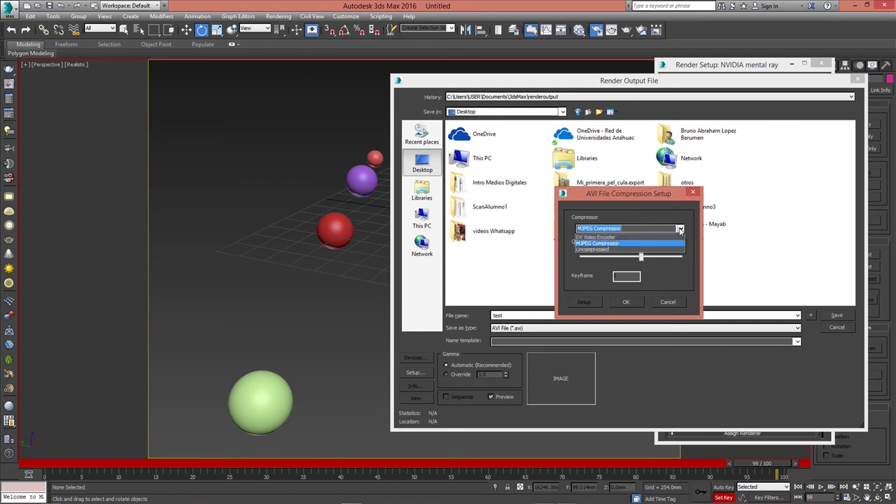
click(604, 244)
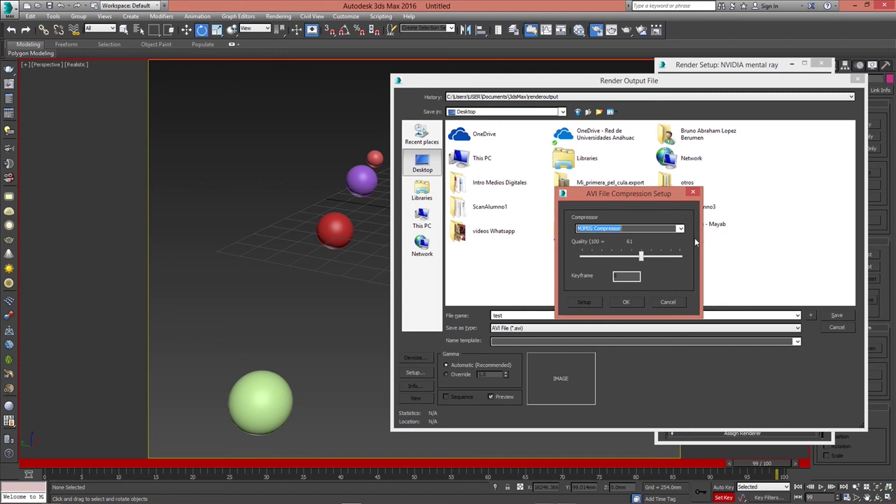
mouse_move(642, 257)
mouse_down()
mouse_move(652, 258)
mouse_move(636, 258)
mouse_up()
drag(632, 258, 628, 259)
click(626, 302)
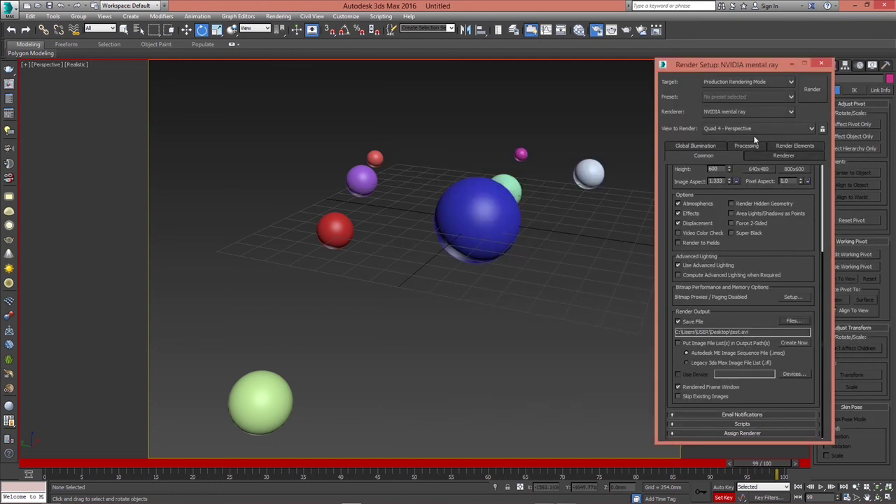
click(812, 91)
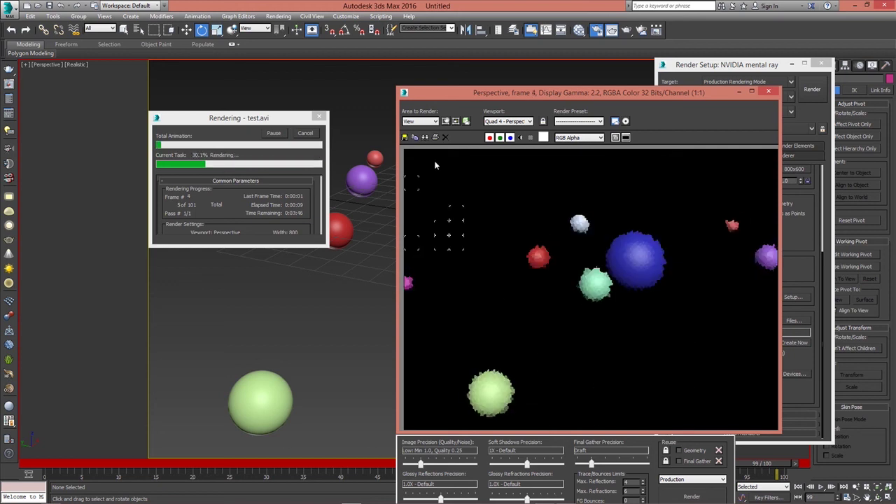
drag(456, 92, 455, 56)
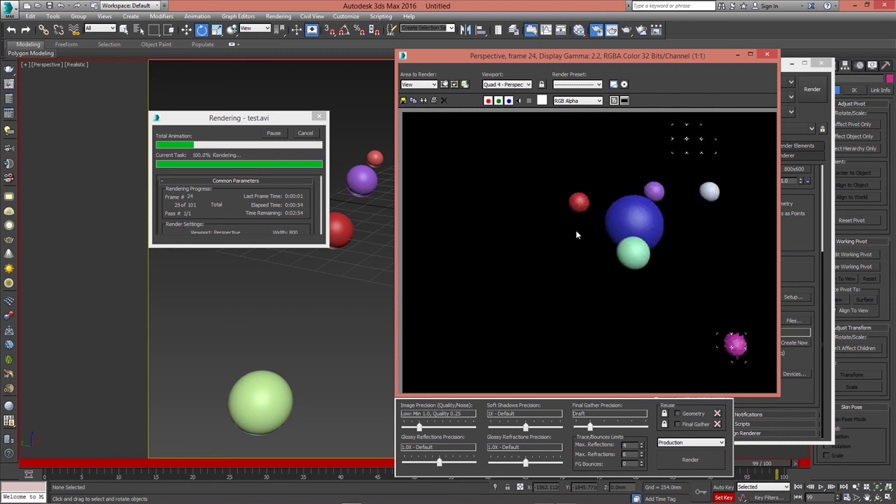
click(306, 133)
click(768, 53)
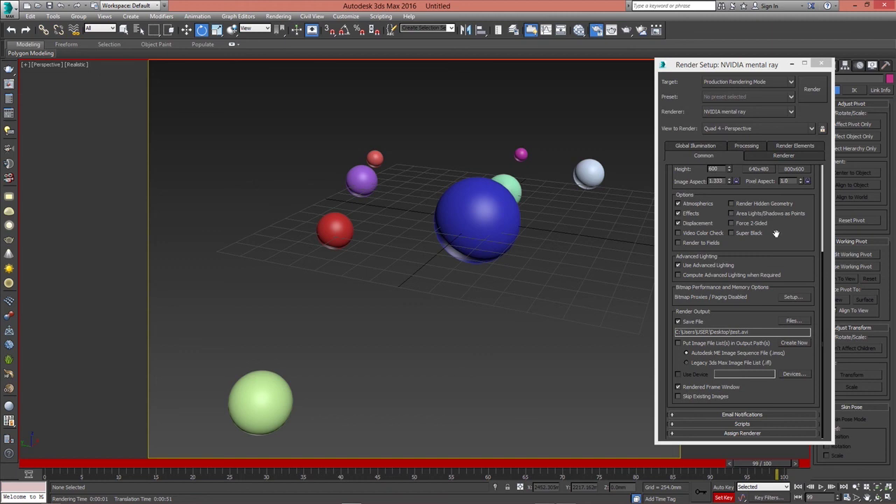
Step: Render the animation at 640x480, overwriting the existing test.avi, and close the rendered frame and Render Setup windows
scroll(777, 234, up, 4)
click(758, 297)
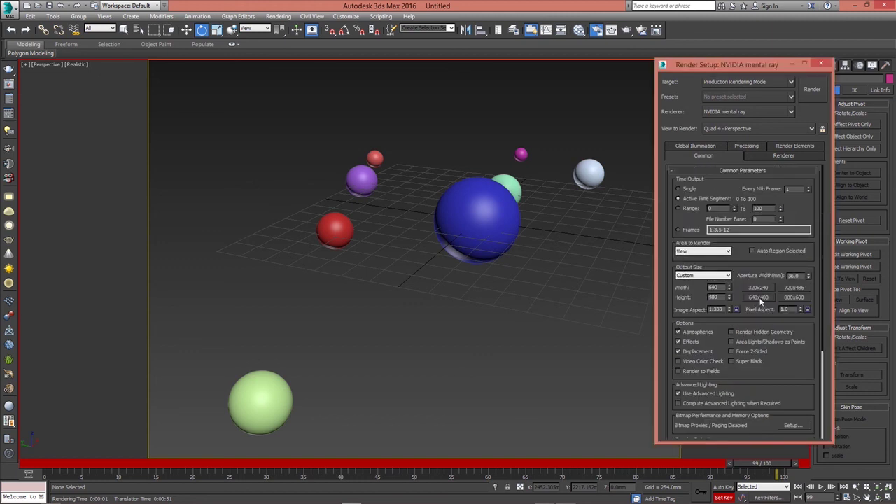
click(810, 89)
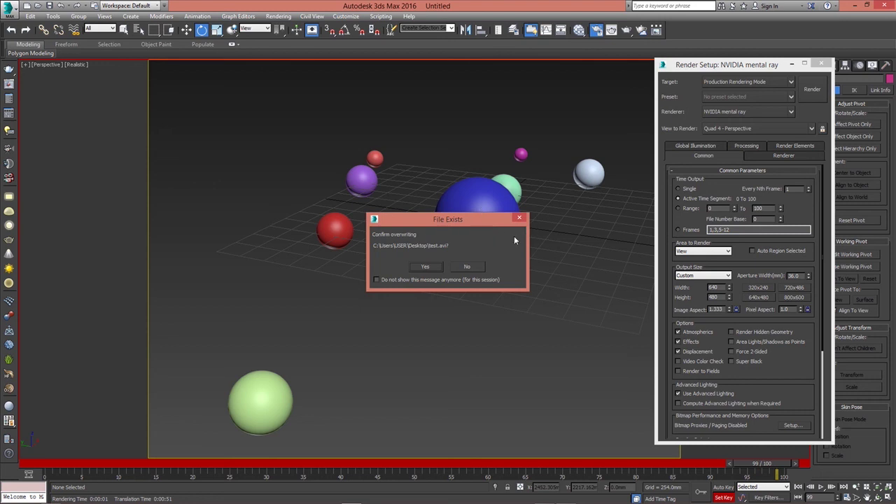
click(426, 267)
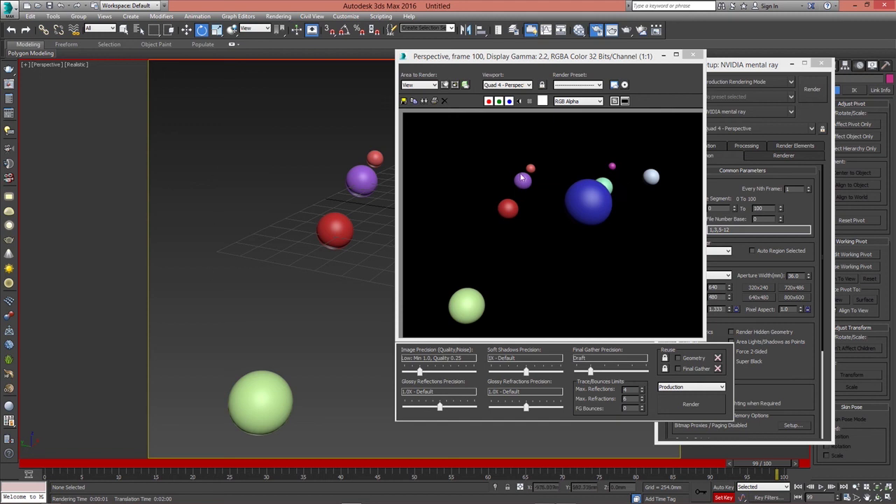
click(693, 56)
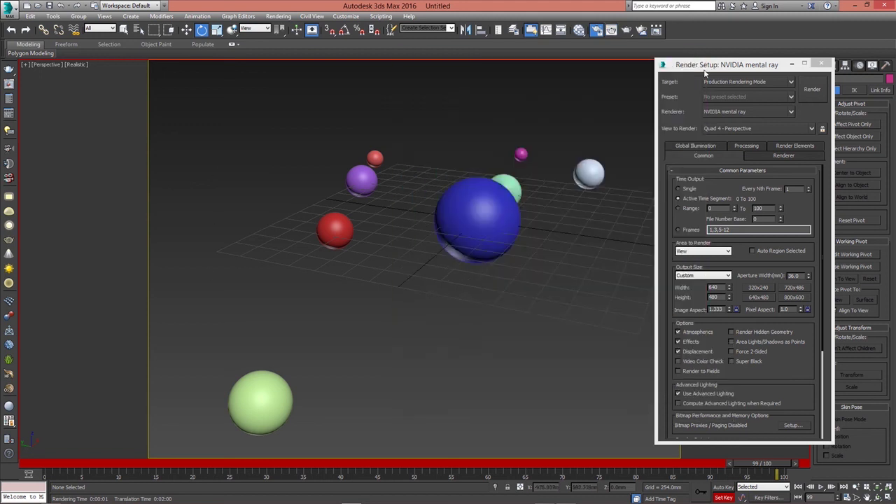
click(819, 64)
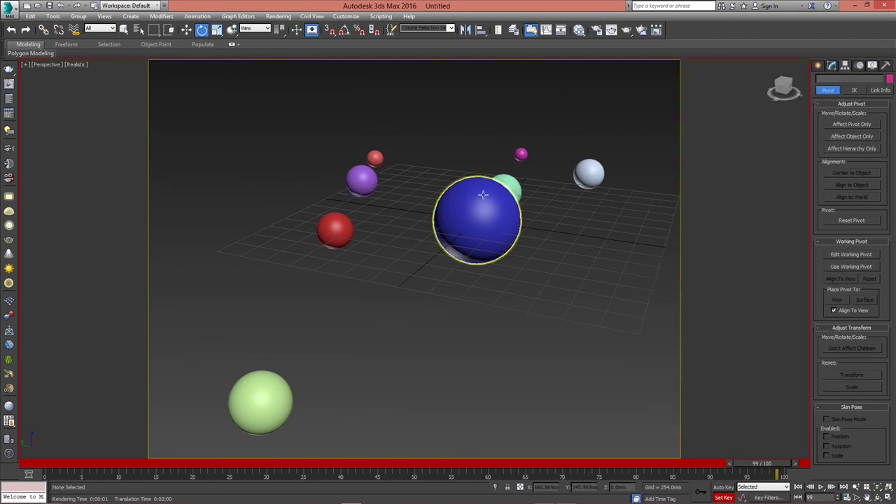
Step: Switch to the Windows desktop, move the test video to an empty area, and play it
key(alt+Tab)
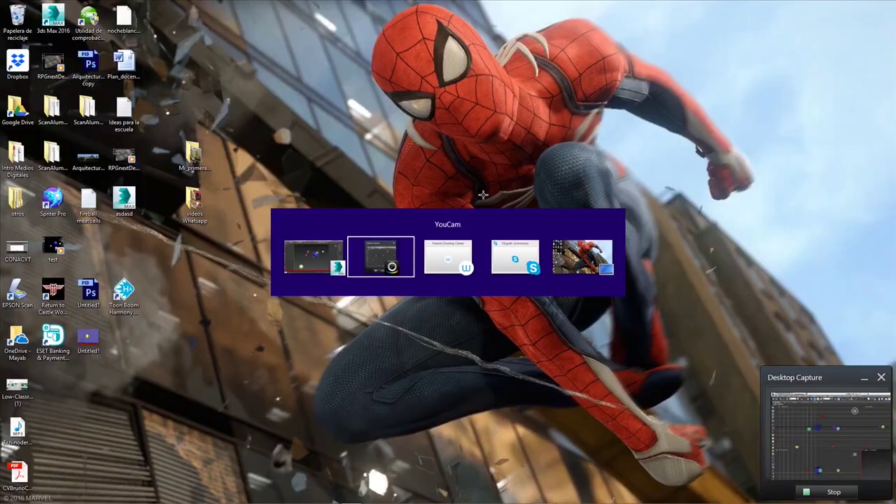
key(alt+Tab)
key(alt+Tab)
key(alt+Tab)
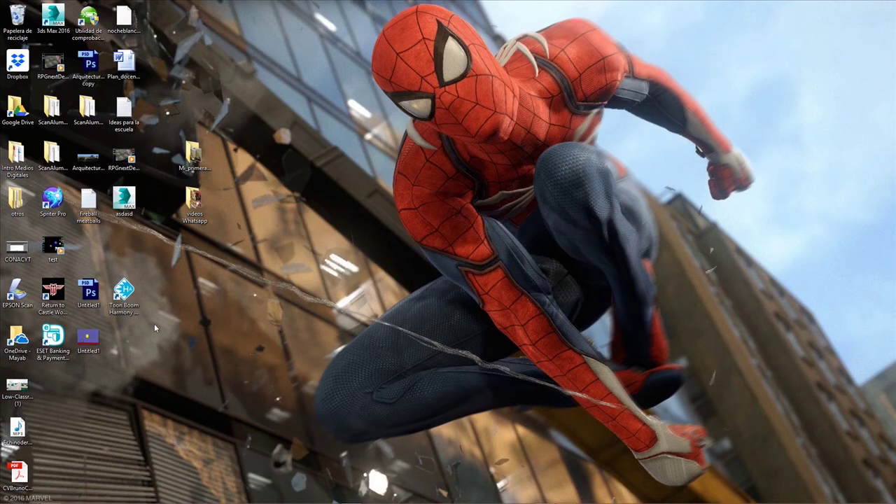
drag(52, 247, 452, 153)
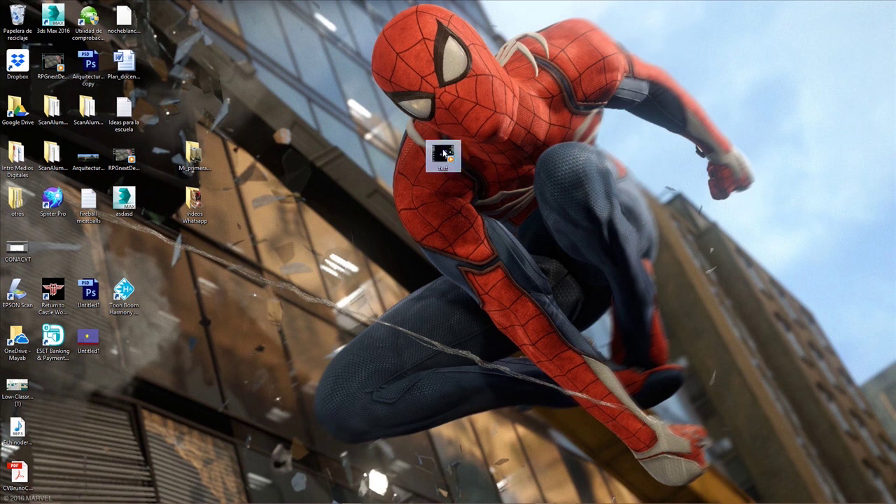
double_click(443, 152)
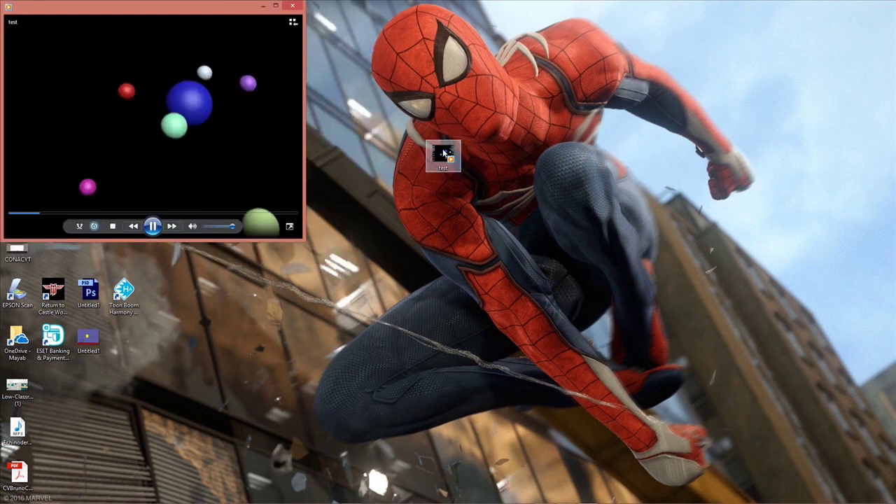